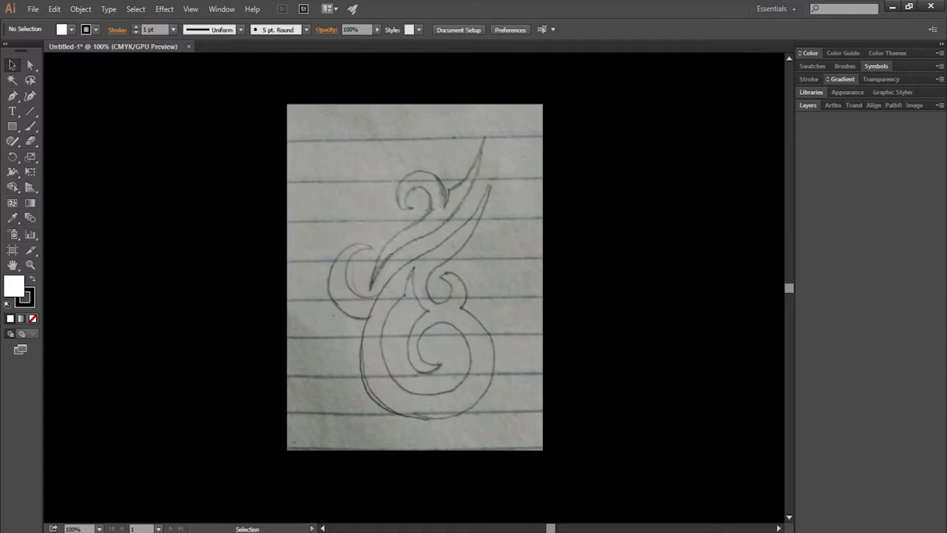
Select the placed pencil sketch image on the black artboard
{"action": "left_click", "coordinate": [494, 357]}
Lower the sketch's opacity to 51% and zoom in on it
{"action": "left_click", "coordinate": [427, 30]}
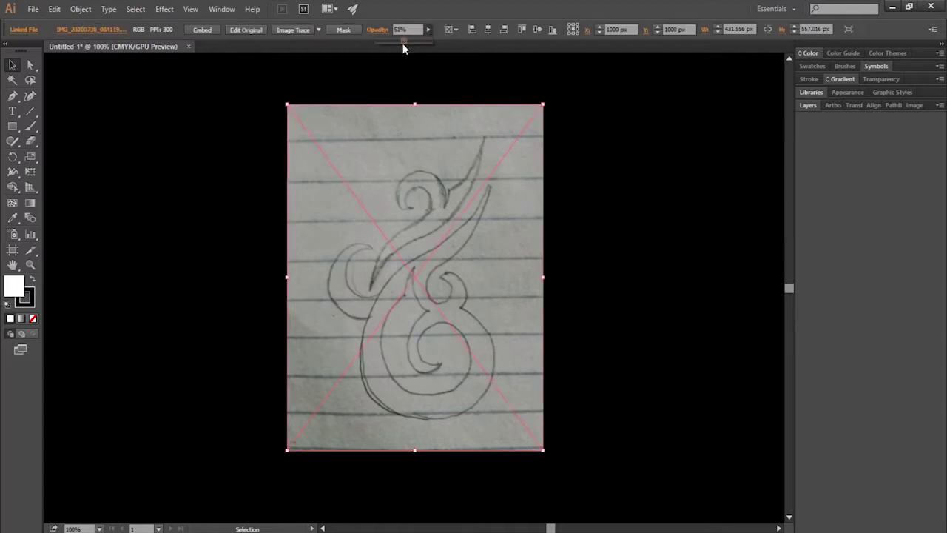
{"action": "left_click", "coordinate": [545, 197]}
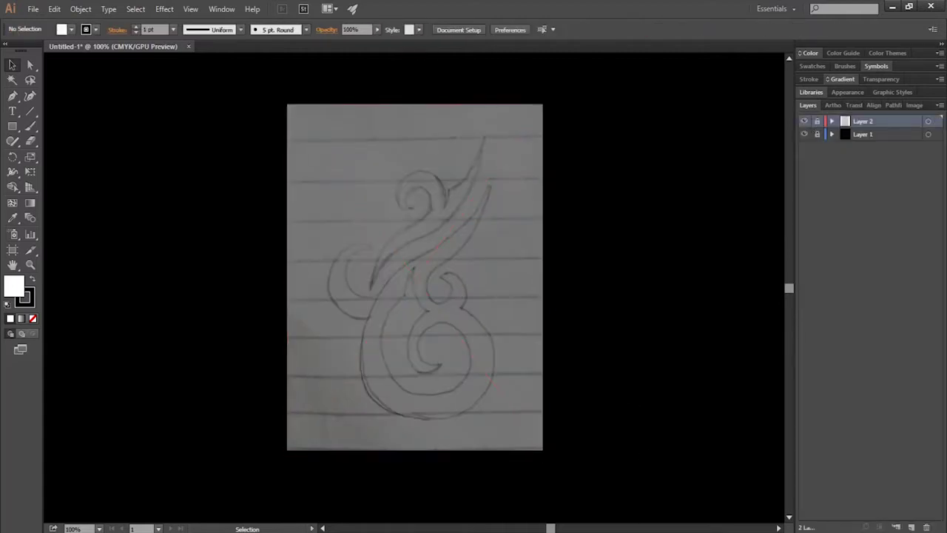
{"action": "key", "text": "ctrl+plus"}
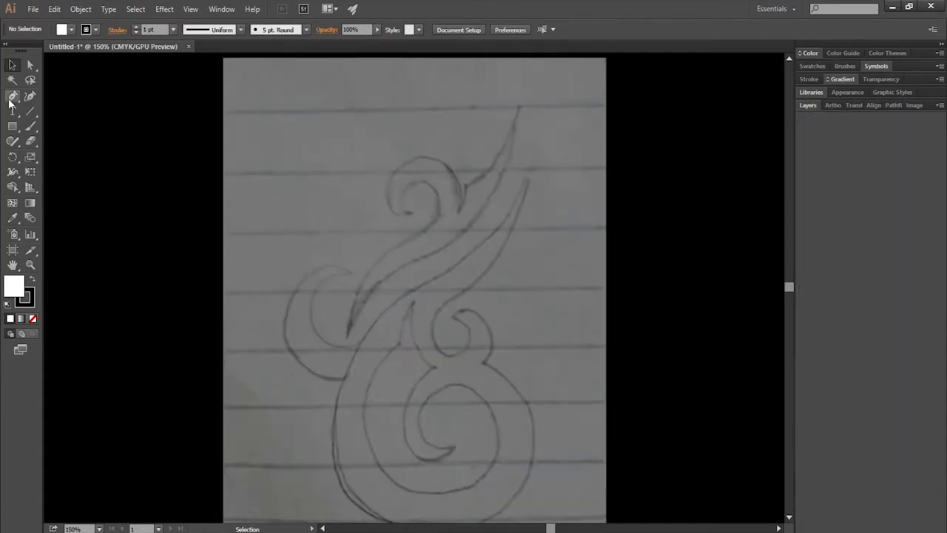
Set the fill to None and the stroke colour to red for tracing
{"action": "left_click", "coordinate": [32, 281]}
{"action": "left_click", "coordinate": [33, 318]}
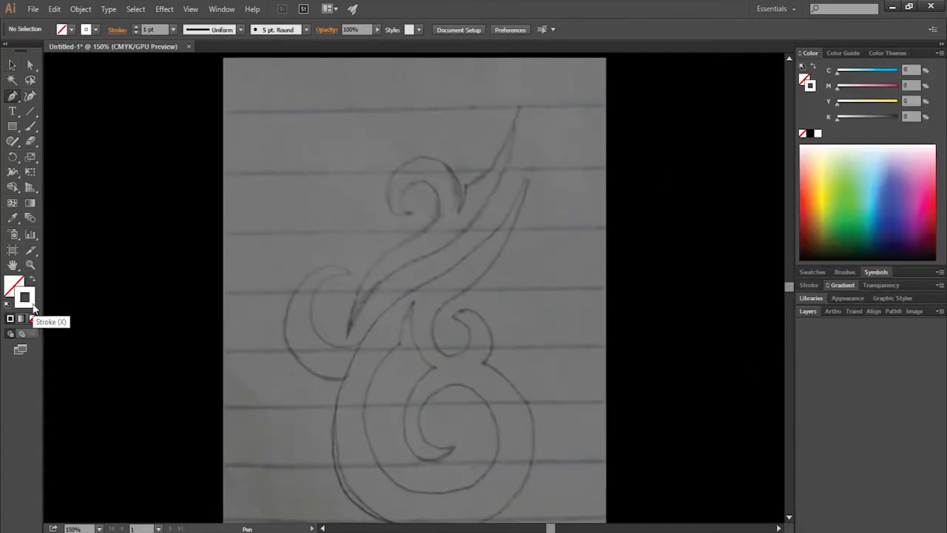
{"action": "left_click", "coordinate": [808, 211]}
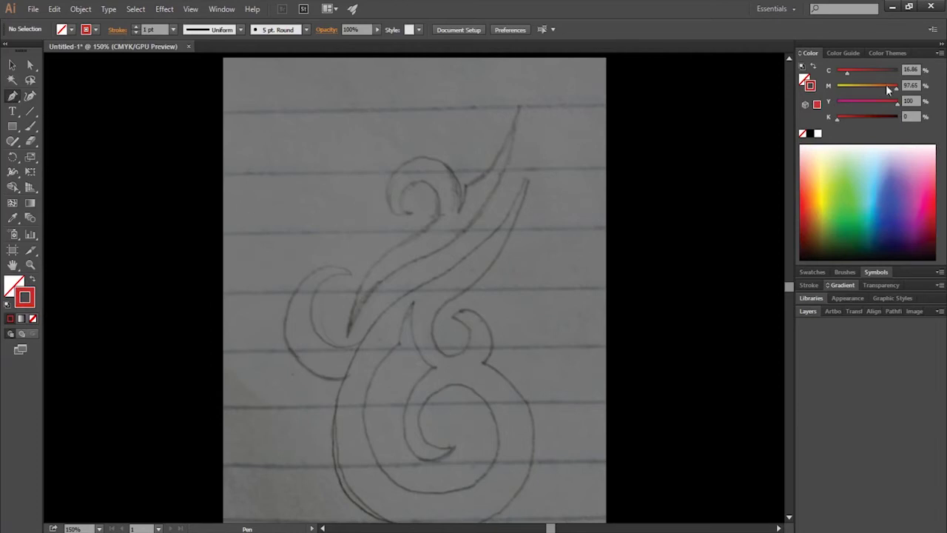
{"action": "left_click", "coordinate": [812, 56]}
{"action": "scroll", "coordinate": [522, 140], "scroll_direction": "down", "scroll_amount": 2}
Start a red pen path at the swirl's top tip, curving along its inner edge
{"action": "left_click", "coordinate": [523, 145]}
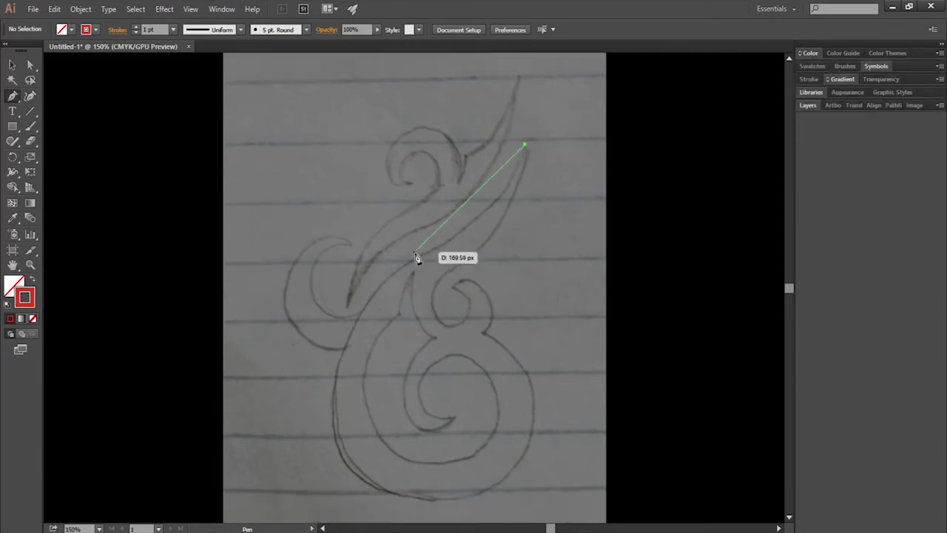
{"action": "left_click_drag", "start_coordinate": [412, 260], "coordinate": [325, 281]}
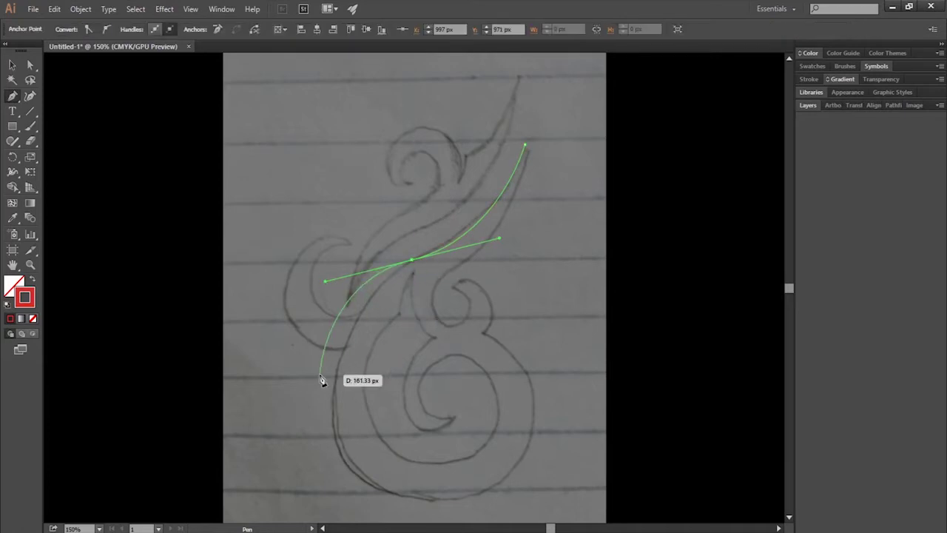
{"action": "scroll", "coordinate": [321, 380], "scroll_direction": "down", "scroll_amount": 2}
Draw a circle and fit it over the sketch's large lower loop
{"action": "left_click_drag", "start_coordinate": [13, 125], "coordinate": [74, 150]}
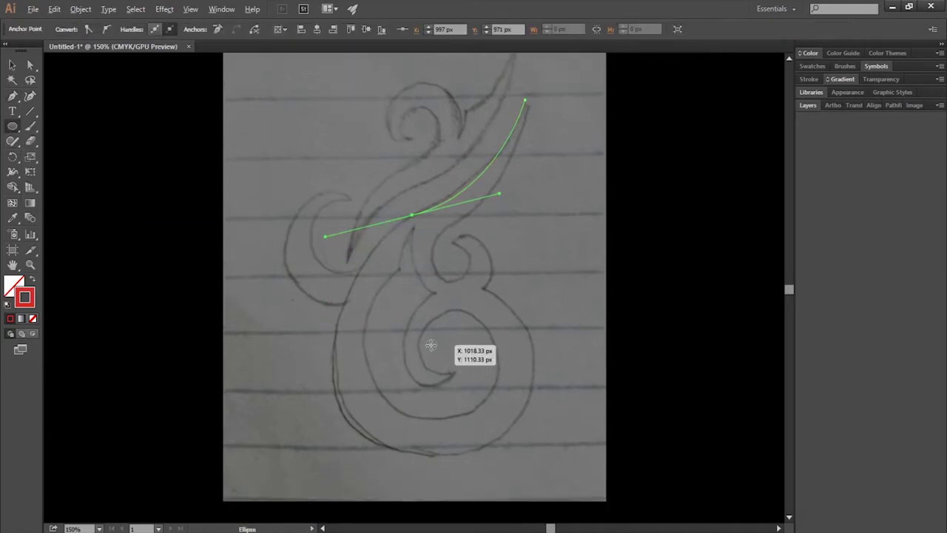
{"action": "left_click_drag", "start_coordinate": [430, 345], "coordinate": [535, 374]}
{"action": "key", "text": "v"}
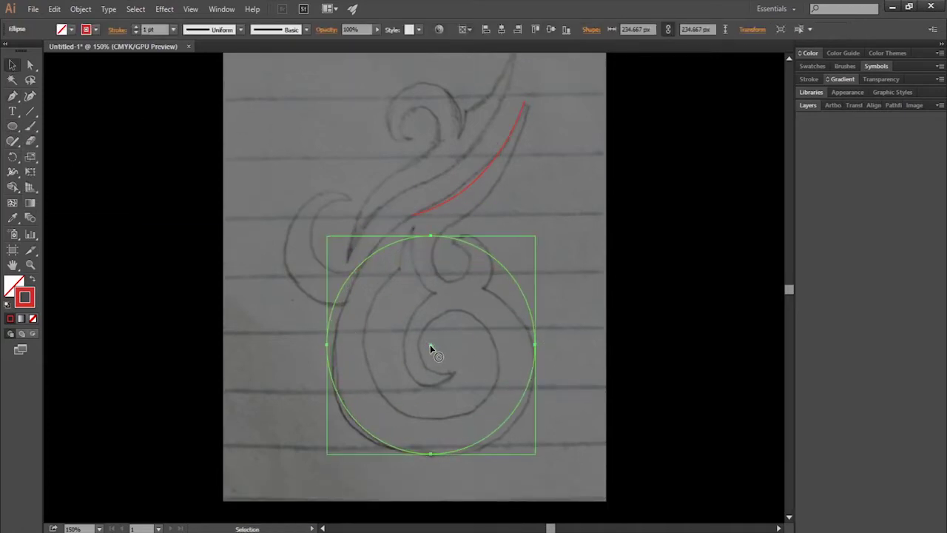
{"action": "left_click_drag", "start_coordinate": [431, 350], "coordinate": [432, 362]}
{"action": "left_click_drag", "start_coordinate": [535, 357], "coordinate": [540, 360]}
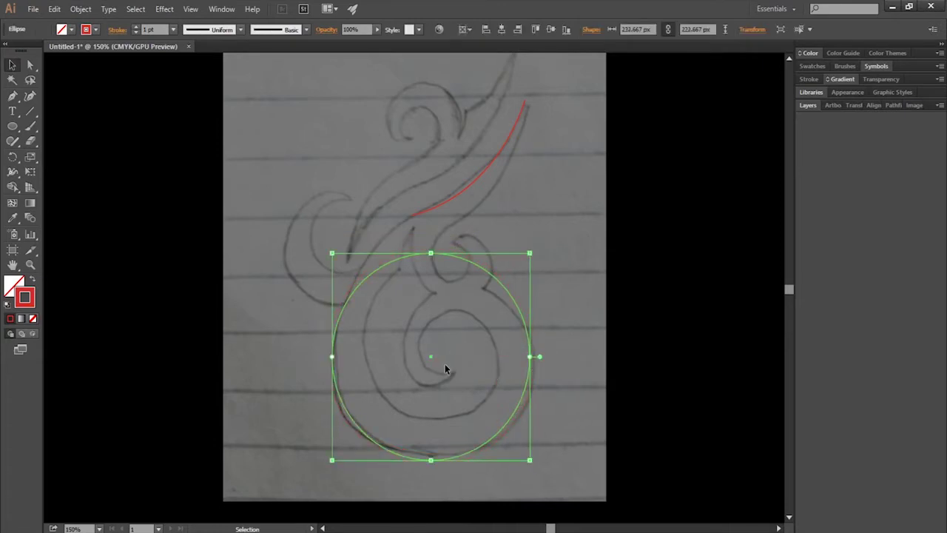
{"action": "left_click_drag", "start_coordinate": [530, 459], "coordinate": [535, 465]}
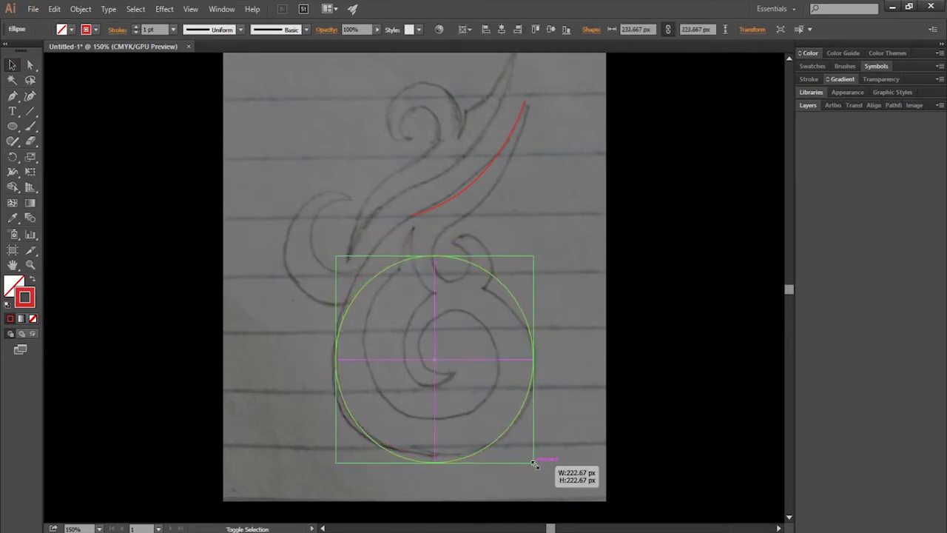
{"action": "left_click", "coordinate": [576, 441]}
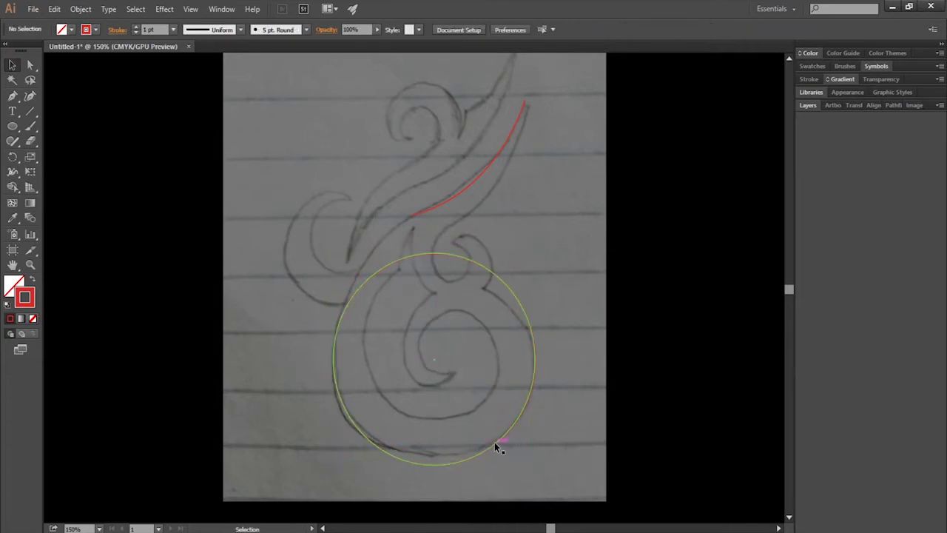
Extend the swirl path down along the circle's left side
{"action": "left_click", "coordinate": [412, 215]}
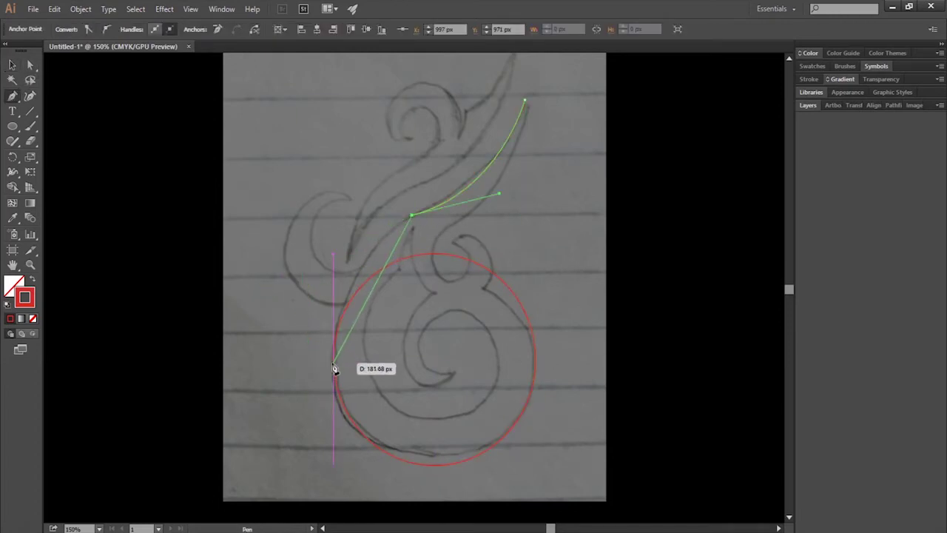
{"action": "left_click_drag", "start_coordinate": [333, 361], "coordinate": [334, 453]}
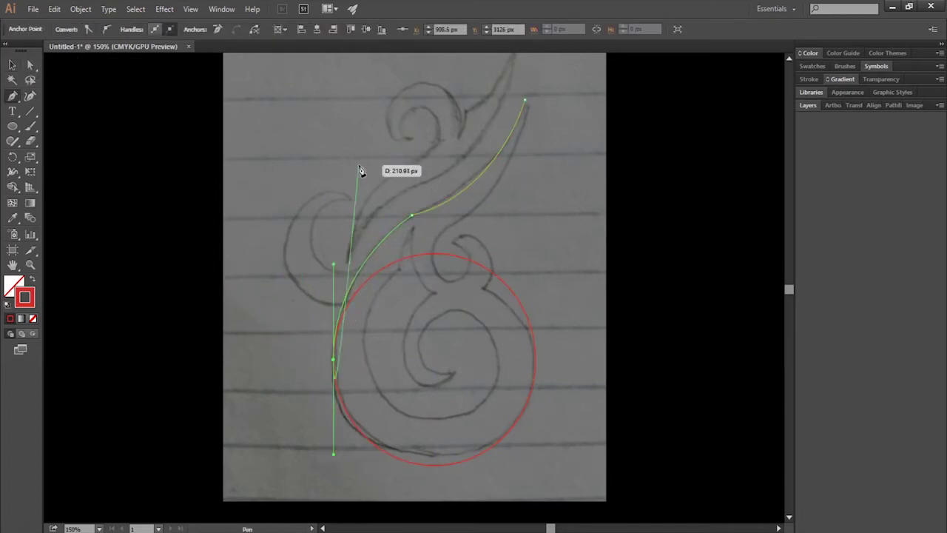
{"action": "key", "text": "a"}
{"action": "left_click", "coordinate": [481, 338]}
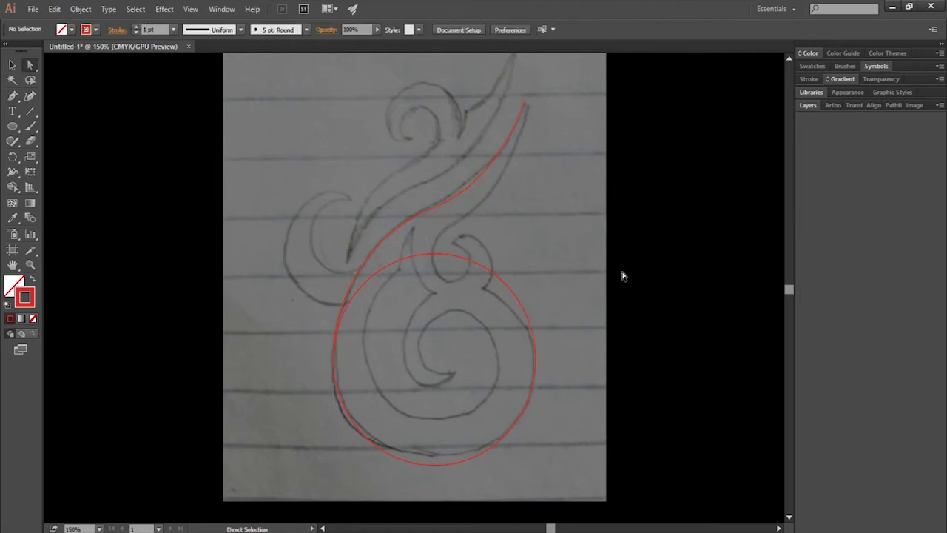
Draw the swirl's returning edge from its top tip toward the inner loop
{"action": "key", "text": "ctrl+plus"}
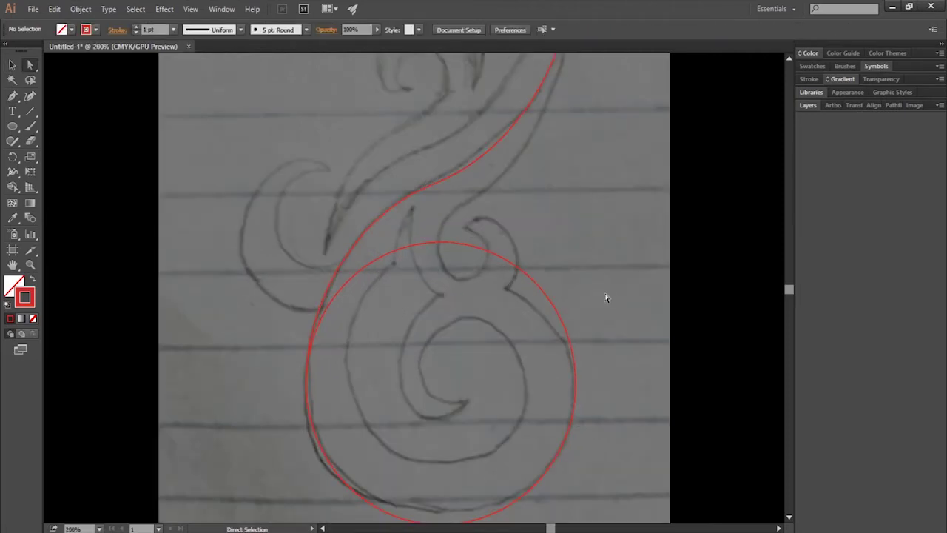
{"action": "scroll", "coordinate": [604, 296], "scroll_direction": "up", "scroll_amount": 2}
{"action": "key", "text": "p"}
{"action": "mouse_move", "coordinate": [561, 112]}
{"action": "left_mouse_down"}
{"action": "mouse_move", "coordinate": [486, 282]}
{"action": "mouse_move", "coordinate": [367, 321]}
{"action": "left_mouse_up"}
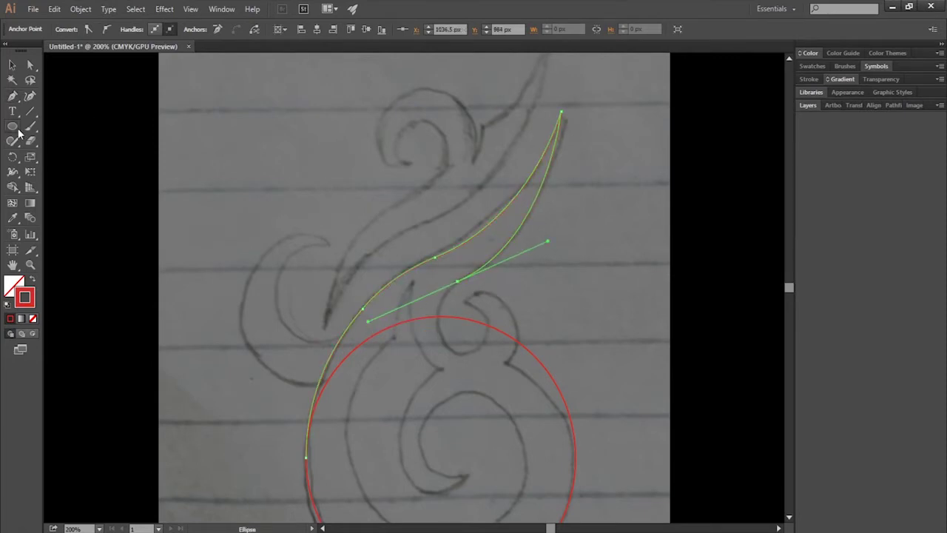
Draw a small circle over the sketch's inner loop
{"action": "key", "text": "l"}
{"action": "mouse_move", "coordinate": [437, 289]}
{"action": "left_mouse_down"}
{"action": "mouse_move", "coordinate": [487, 331]}
{"action": "mouse_move", "coordinate": [461, 314]}
{"action": "left_mouse_up"}
{"action": "left_click", "coordinate": [11, 64]}
{"action": "left_click", "coordinate": [569, 289]}
Move the small circle so its top meets the curve's end
{"action": "key", "text": "ctrl+plus"}
{"action": "key", "text": "ctrl+plus"}
{"action": "key", "text": "ctrl+plus"}
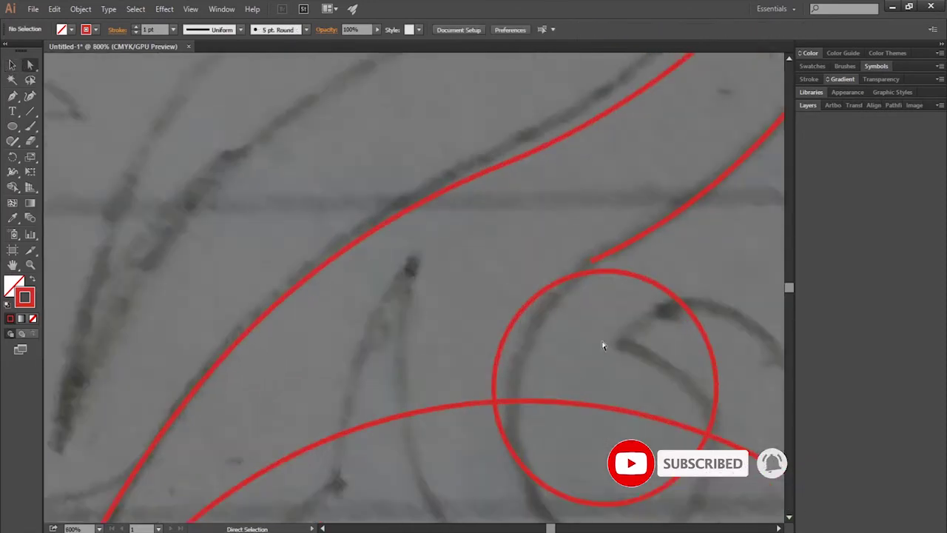
{"action": "left_click", "coordinate": [596, 266]}
{"action": "left_click", "coordinate": [606, 285]}
{"action": "left_click", "coordinate": [600, 271]}
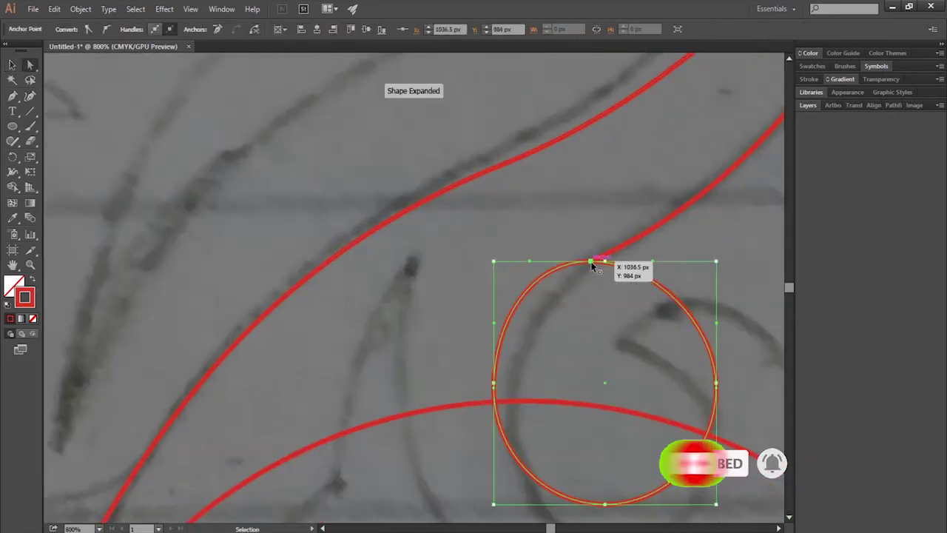
{"action": "left_click_drag", "start_coordinate": [604, 275], "coordinate": [591, 259]}
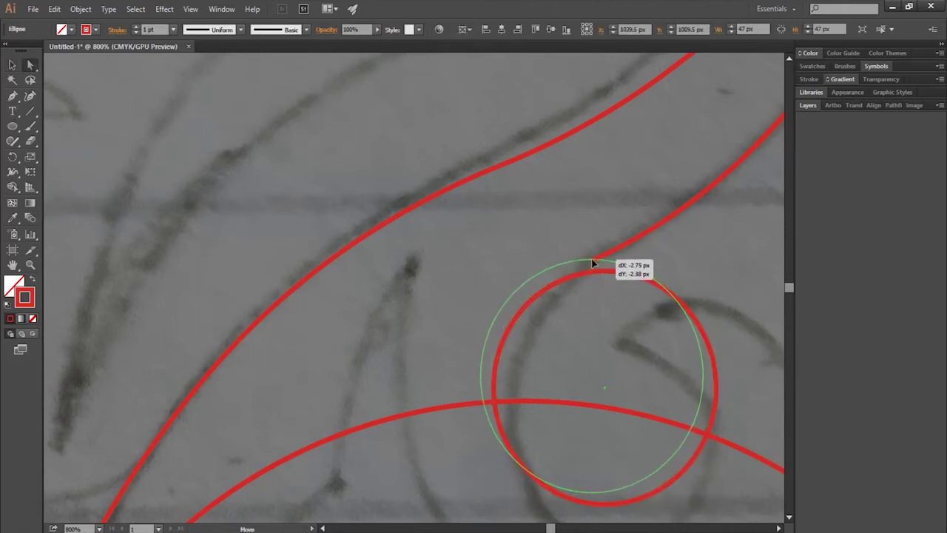
{"action": "left_click", "coordinate": [701, 377]}
{"action": "left_click", "coordinate": [661, 309]}
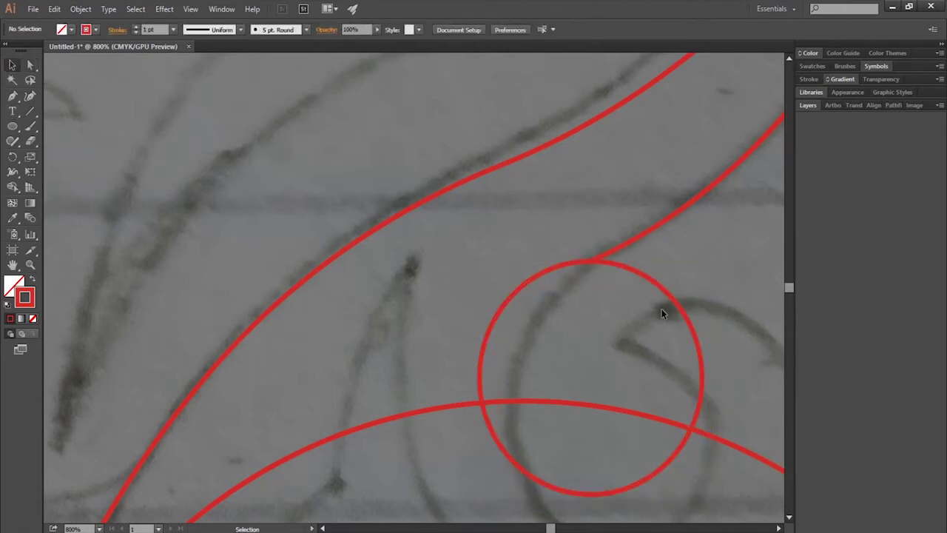
Nudge the small circle right and up into place with the arrow keys
{"action": "left_click", "coordinate": [702, 372]}
{"action": "key", "text": "Right"}
{"action": "key", "text": "Right"}
{"action": "key", "text": "Right"}
{"action": "key", "text": "Right"}
{"action": "key", "text": "Right"}
{"action": "key", "text": "Up"}
{"action": "key", "text": "Up"}
{"action": "key", "text": "Right"}
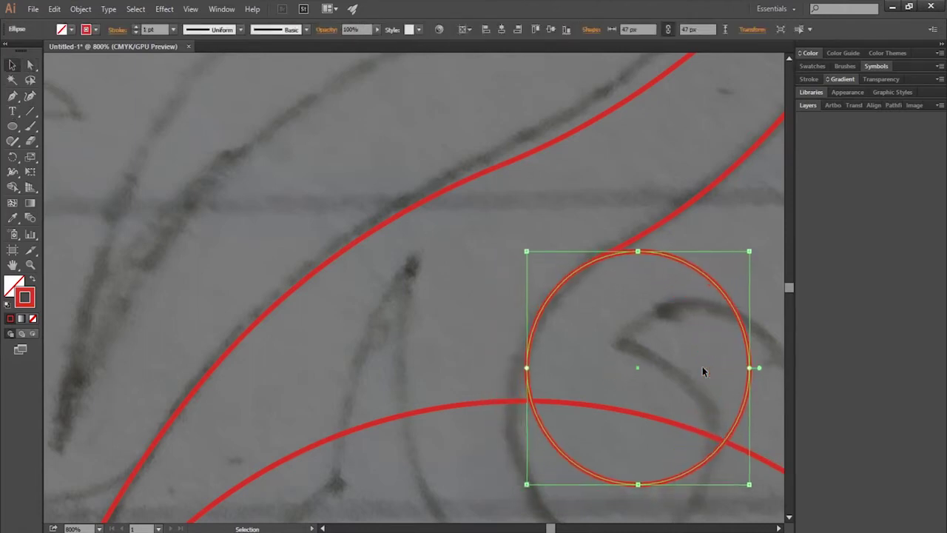
{"action": "left_click", "coordinate": [702, 370]}
{"action": "key", "text": "ctrl+minus"}
{"action": "key", "text": "ctrl+minus"}
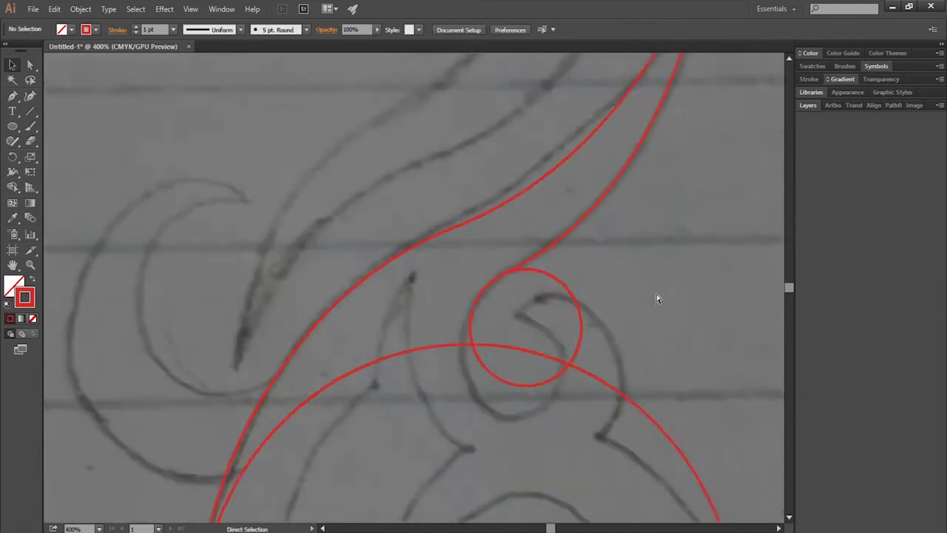
{"action": "key", "text": "ctrl+minus"}
{"action": "key", "text": "ctrl+minus"}
{"action": "key", "text": "ctrl+minus"}
Enlarge the small circle to fit the inner loop and nudge it down
{"action": "key", "text": "ctrl+plus"}
{"action": "key", "text": "ctrl+plus"}
{"action": "left_click", "coordinate": [513, 359]}
{"action": "left_click_drag", "start_coordinate": [538, 361], "coordinate": [550, 370]}
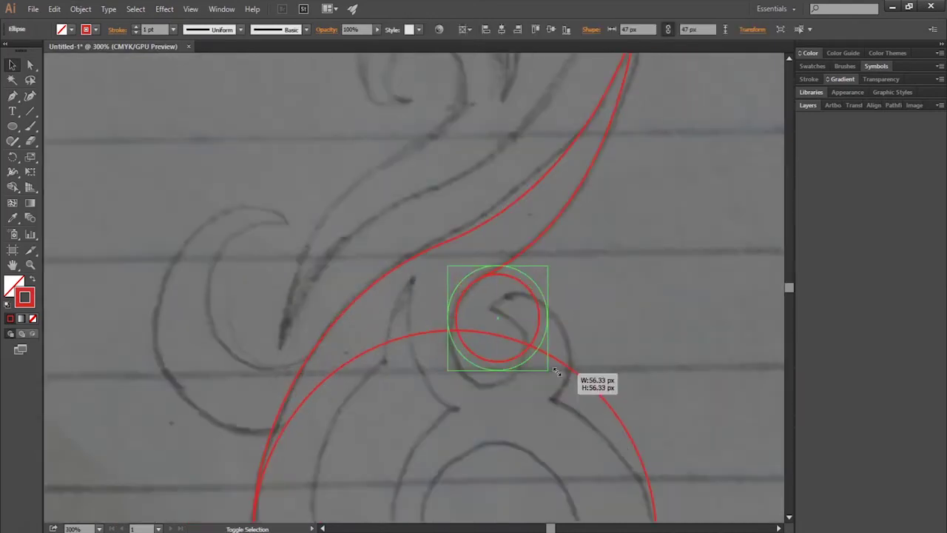
{"action": "left_click_drag", "start_coordinate": [499, 323], "coordinate": [501, 332]}
{"action": "left_click", "coordinate": [683, 298]}
Shrink the small circle at the upper loop to fit and lower it slightly
{"action": "scroll", "coordinate": [684, 298], "scroll_direction": "down", "scroll_amount": 2}
{"action": "scroll", "coordinate": [683, 298], "scroll_direction": "down", "scroll_amount": 1}
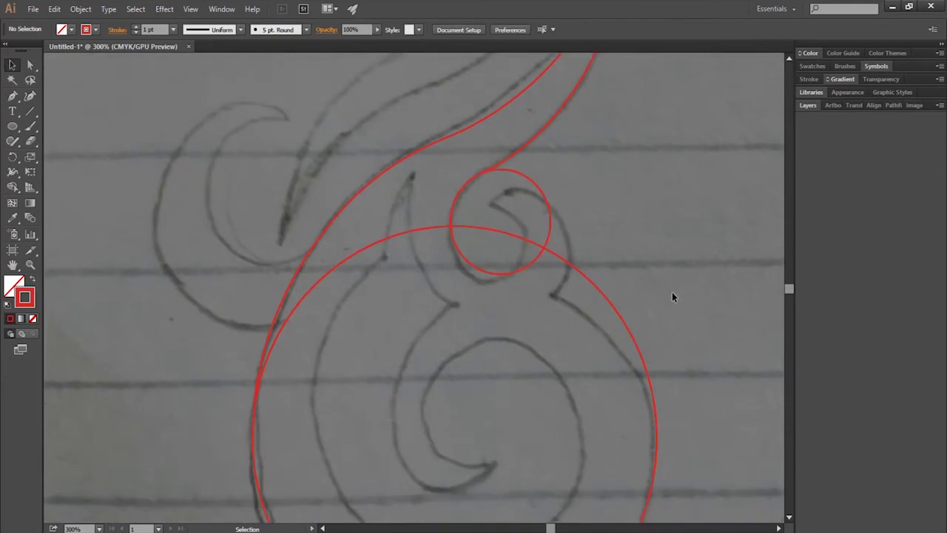
{"action": "left_click", "coordinate": [550, 235]}
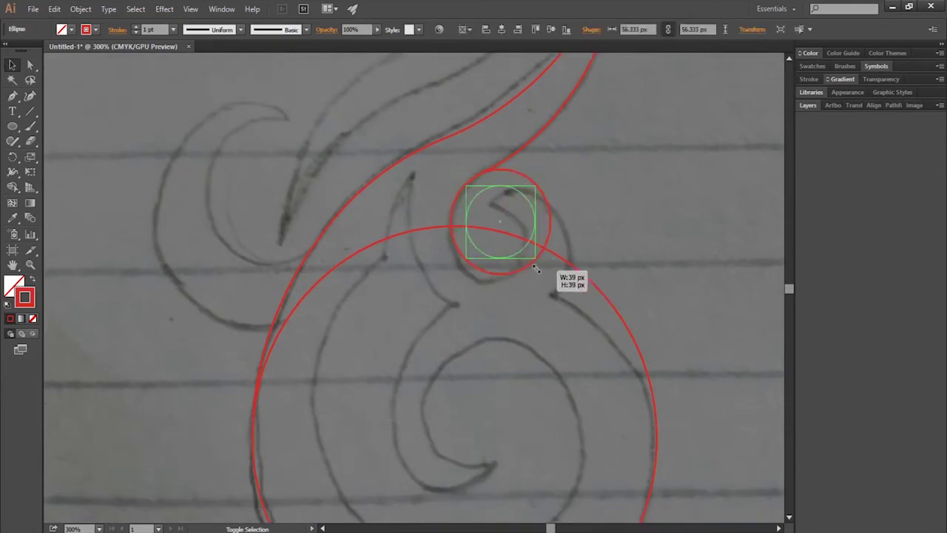
{"action": "left_click_drag", "start_coordinate": [549, 274], "coordinate": [525, 239]}
{"action": "mouse_move", "coordinate": [493, 211]}
{"action": "left_mouse_down"}
{"action": "mouse_move", "coordinate": [485, 235]}
{"action": "mouse_move", "coordinate": [524, 274]}
{"action": "left_mouse_up"}
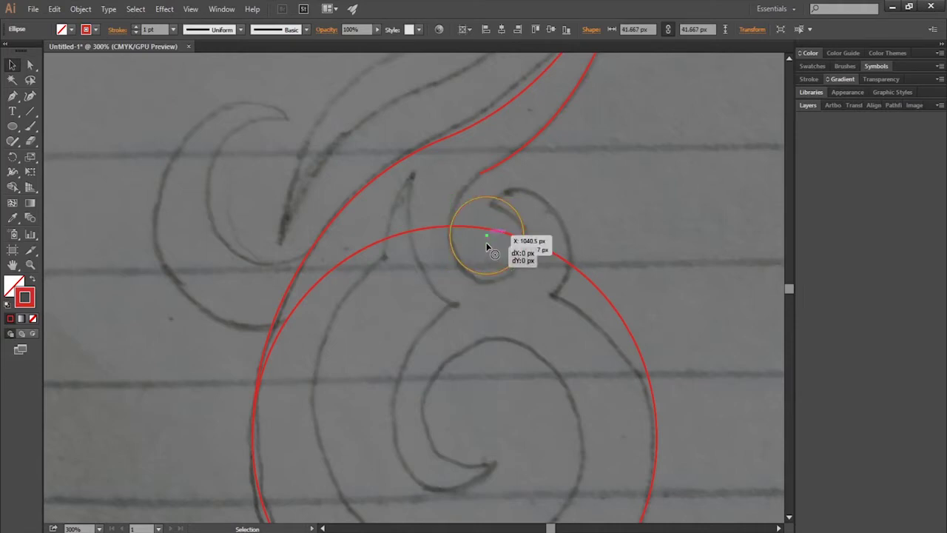
{"action": "left_click_drag", "start_coordinate": [486, 247], "coordinate": [486, 256]}
Extend the long swirl curve from its endpoint down to the small circle
{"action": "left_click", "coordinate": [518, 148]}
{"action": "key", "text": "p"}
{"action": "left_click", "coordinate": [480, 174]}
{"action": "left_click", "coordinate": [449, 244]}
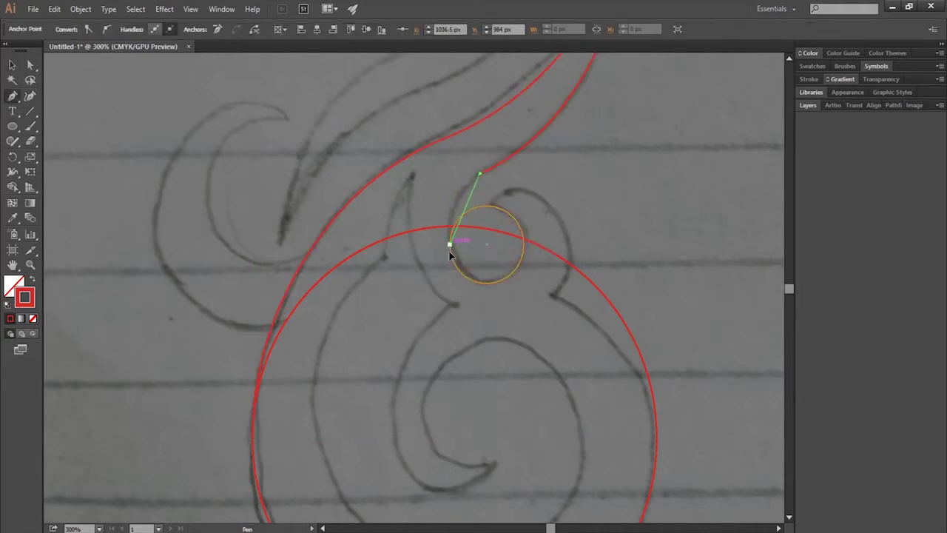
{"action": "left_click", "coordinate": [31, 65]}
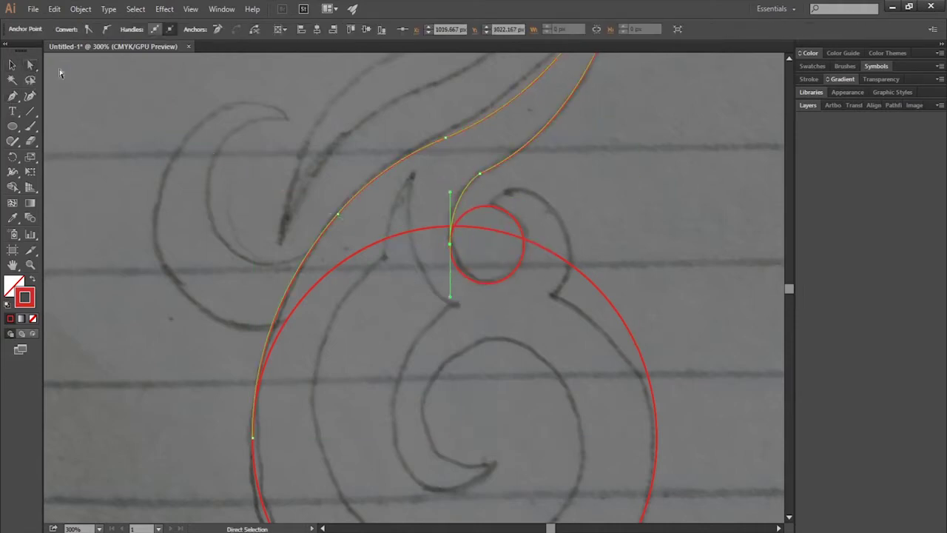
{"action": "left_click", "coordinate": [643, 239]}
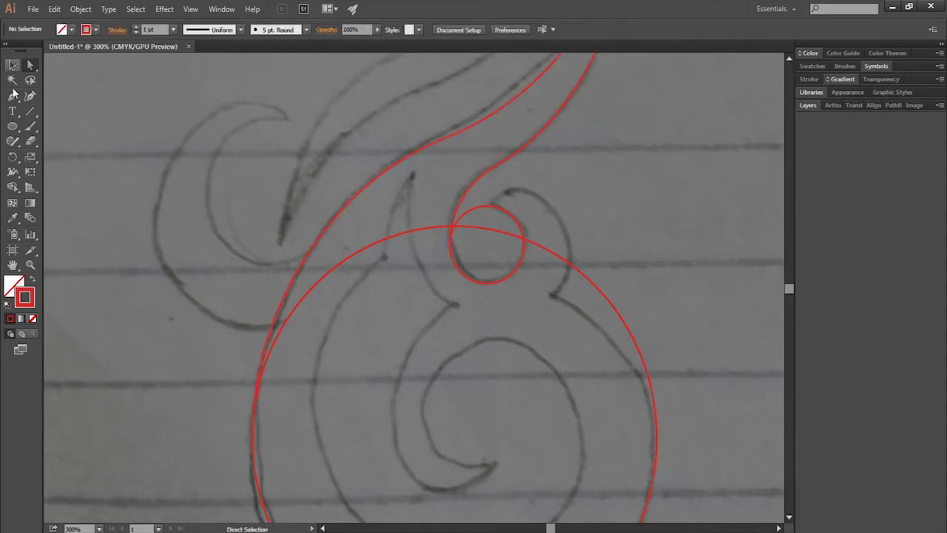
Move the small circle over the loop, enlarging it to about 60 px
{"action": "left_click", "coordinate": [13, 65]}
{"action": "left_click_drag", "start_coordinate": [488, 244], "coordinate": [517, 244]}
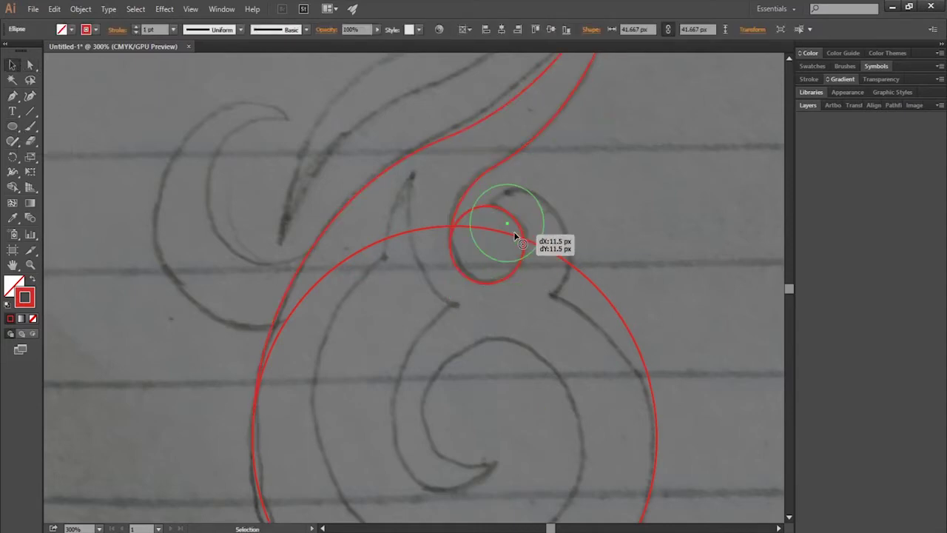
{"action": "left_click_drag", "start_coordinate": [552, 283], "coordinate": [566, 296]}
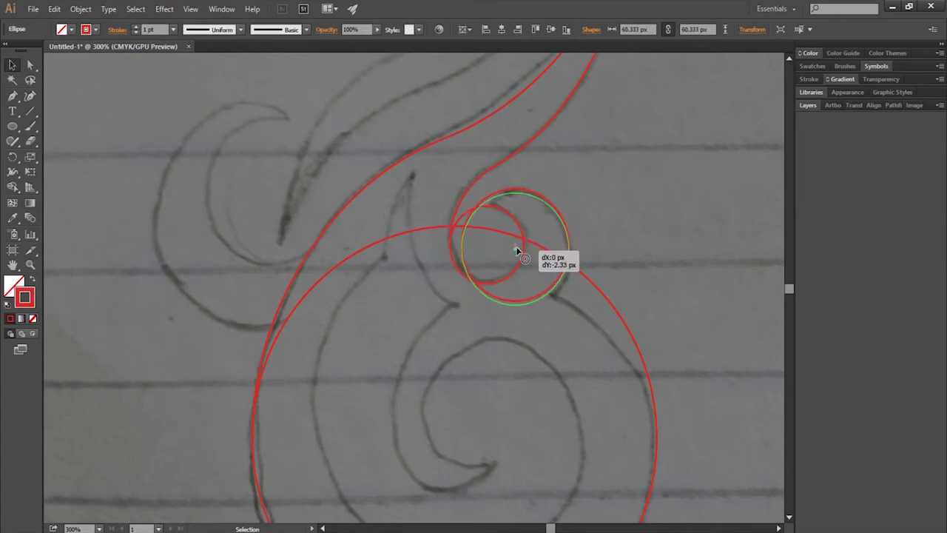
{"action": "left_click_drag", "start_coordinate": [523, 256], "coordinate": [512, 251]}
{"action": "left_click", "coordinate": [675, 261]}
{"action": "scroll", "coordinate": [675, 261], "scroll_direction": "down", "scroll_amount": 3}
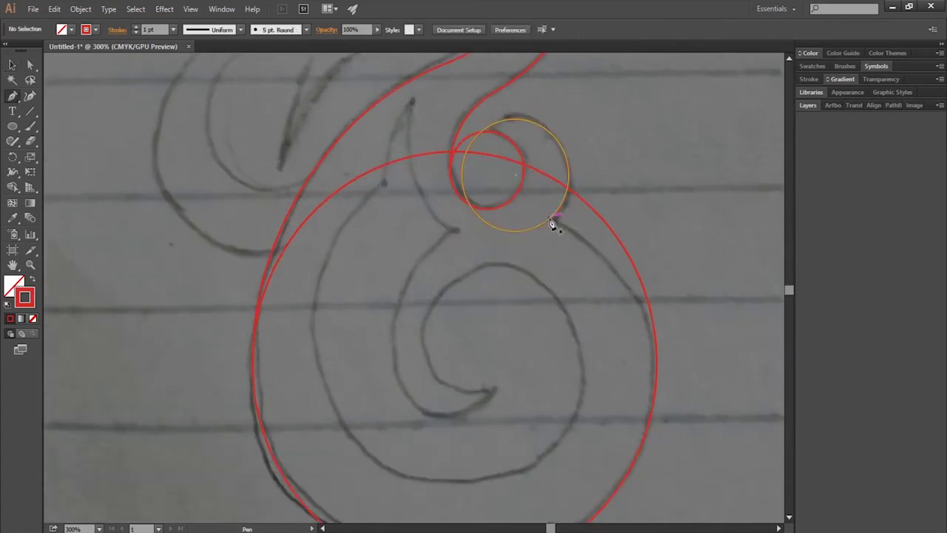
{"action": "left_click", "coordinate": [657, 363]}
Finish a new curved segment running toward the upper loops
{"action": "mouse_move", "coordinate": [549, 219]}
{"action": "left_mouse_down"}
{"action": "mouse_move", "coordinate": [444, 211]}
{"action": "mouse_move", "coordinate": [454, 191]}
{"action": "left_mouse_up"}
{"action": "key", "text": "v"}
{"action": "left_click", "coordinate": [704, 169]}
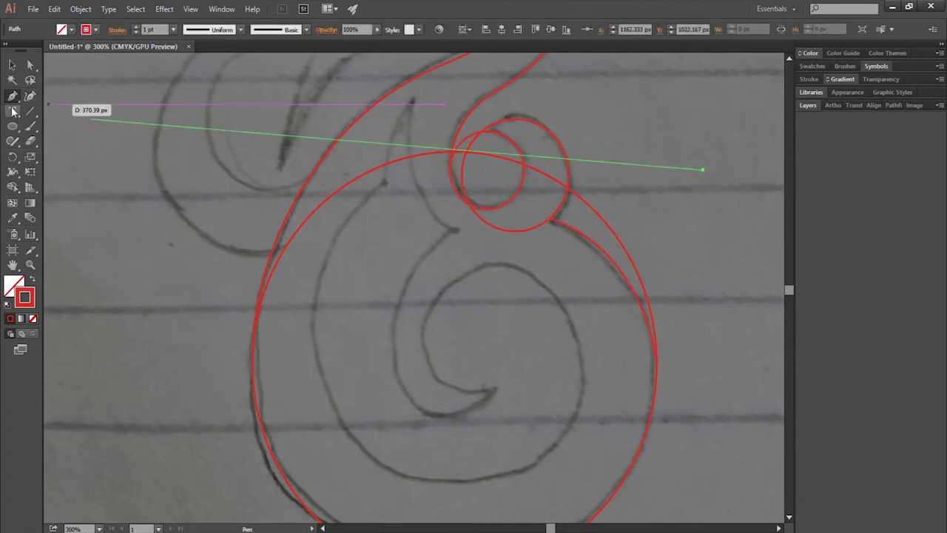
{"action": "scroll", "coordinate": [721, 196], "scroll_direction": "down", "scroll_amount": 1}
{"action": "scroll", "coordinate": [707, 213], "scroll_direction": "up", "scroll_amount": 1}
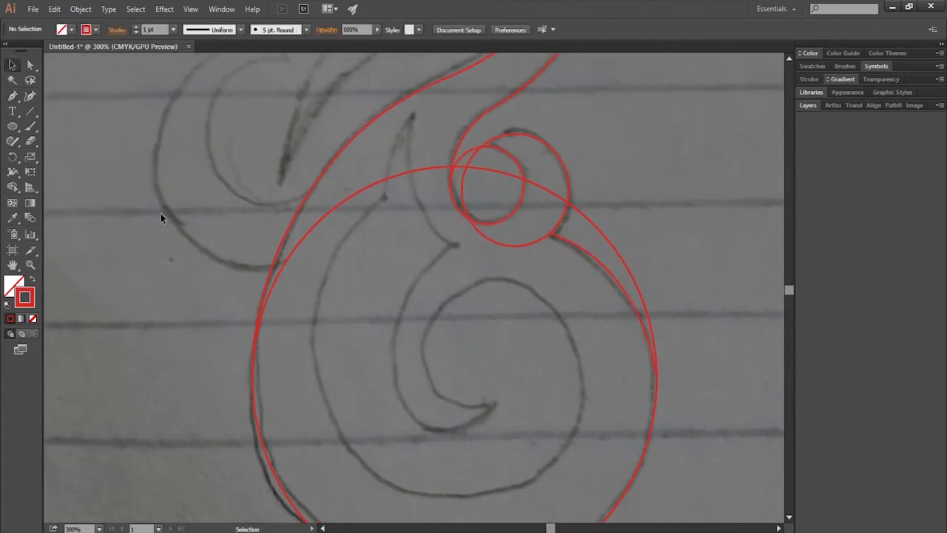
Draw a large circle around the small circles and fit it to the loop
{"action": "left_click_drag", "start_coordinate": [590, 182], "coordinate": [385, 294]}
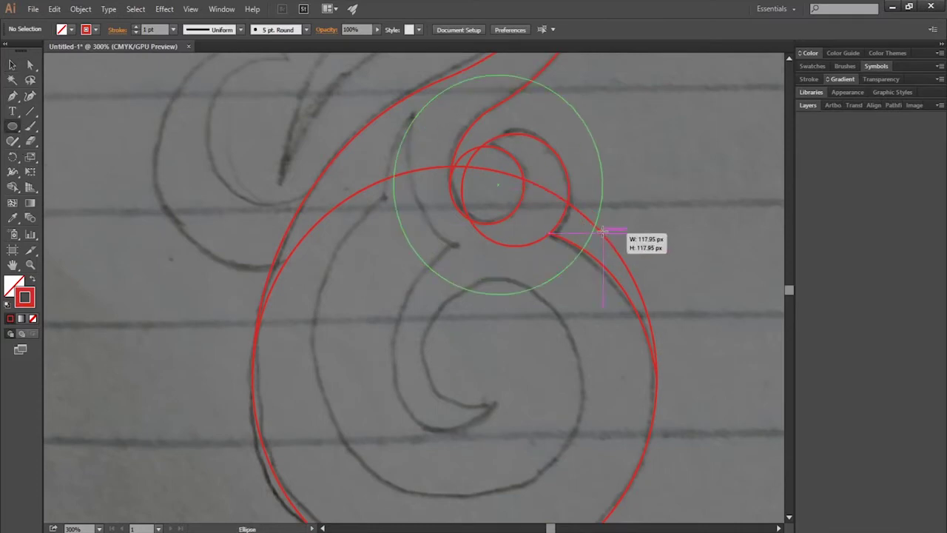
{"action": "key", "text": "v"}
{"action": "left_click_drag", "start_coordinate": [603, 297], "coordinate": [585, 274]}
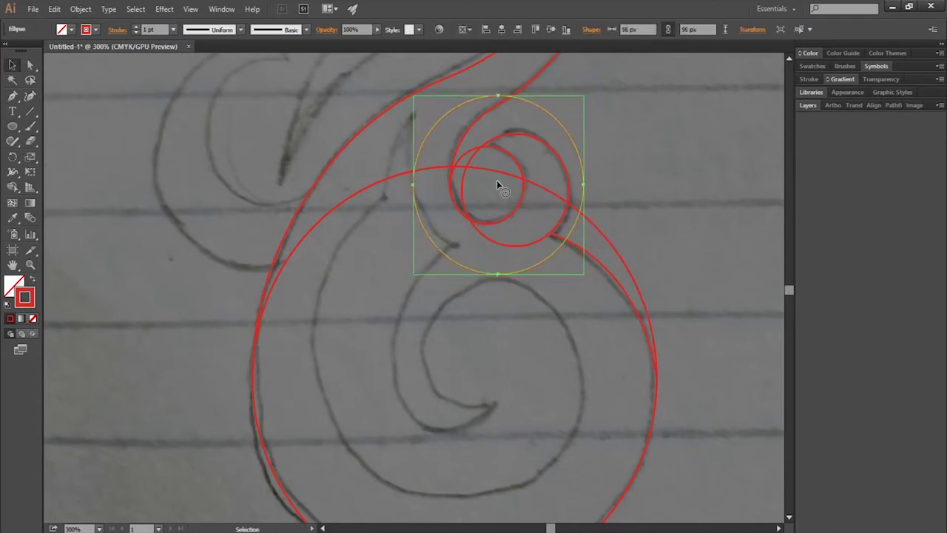
{"action": "left_click_drag", "start_coordinate": [496, 180], "coordinate": [486, 152]}
{"action": "left_click_drag", "start_coordinate": [575, 247], "coordinate": [581, 255]}
{"action": "left_click", "coordinate": [457, 224]}
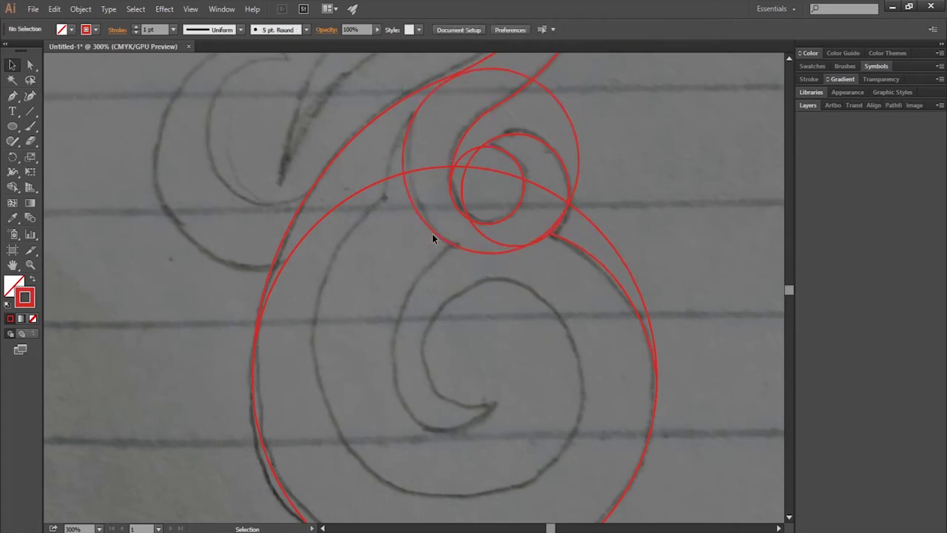
Add a circle of about 77 px positioned among the upper loops
{"action": "key", "text": "l"}
{"action": "left_click_drag", "start_coordinate": [429, 163], "coordinate": [488, 222]}
{"action": "key", "text": "v"}
{"action": "left_click_drag", "start_coordinate": [418, 180], "coordinate": [450, 178]}
{"action": "left_click_drag", "start_coordinate": [490, 222], "coordinate": [500, 235]}
{"action": "left_click_drag", "start_coordinate": [436, 175], "coordinate": [450, 186]}
{"action": "left_click", "coordinate": [397, 310]}
{"action": "scroll", "coordinate": [397, 293], "scroll_direction": "down", "scroll_amount": 2}
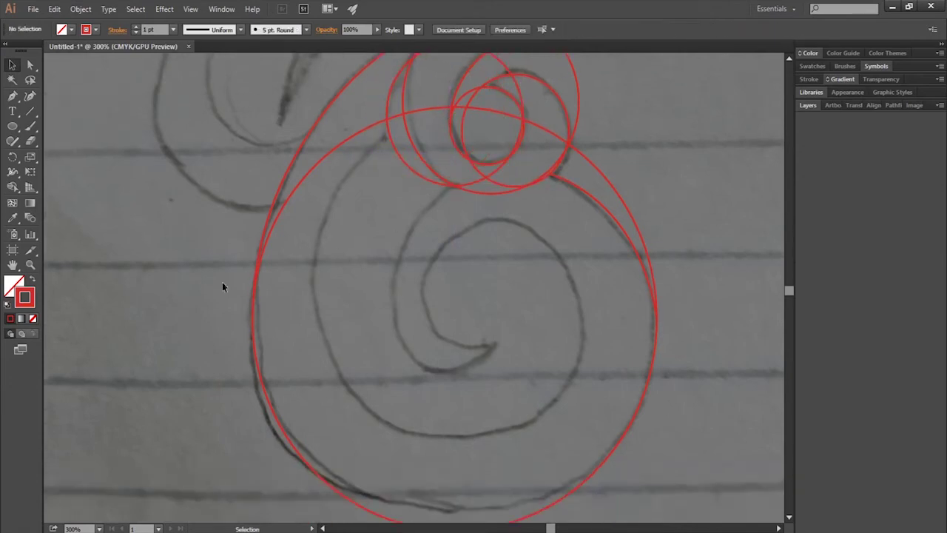
Draw a circle centred on the inner spiral and shift it down slightly
{"action": "key", "text": "l"}
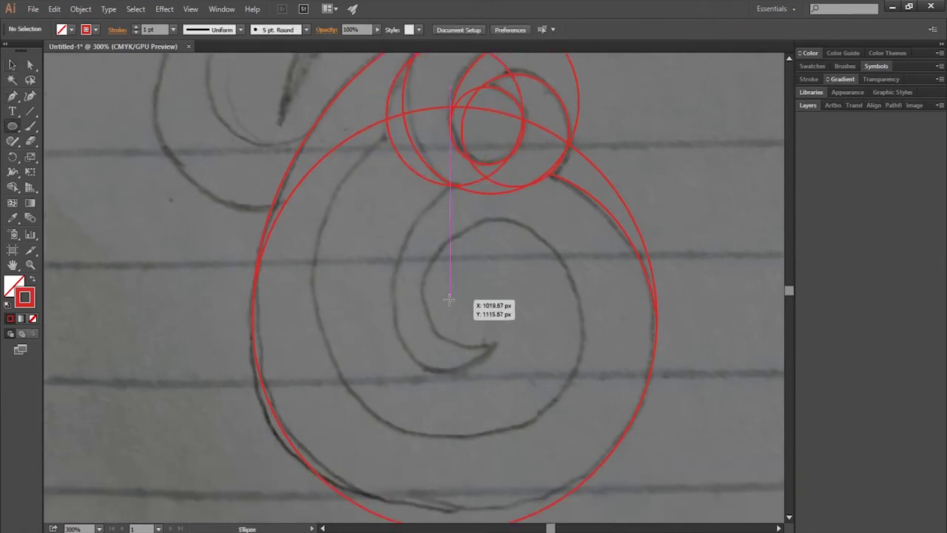
{"action": "left_click_drag", "start_coordinate": [449, 298], "coordinate": [579, 392]}
{"action": "key", "text": "v"}
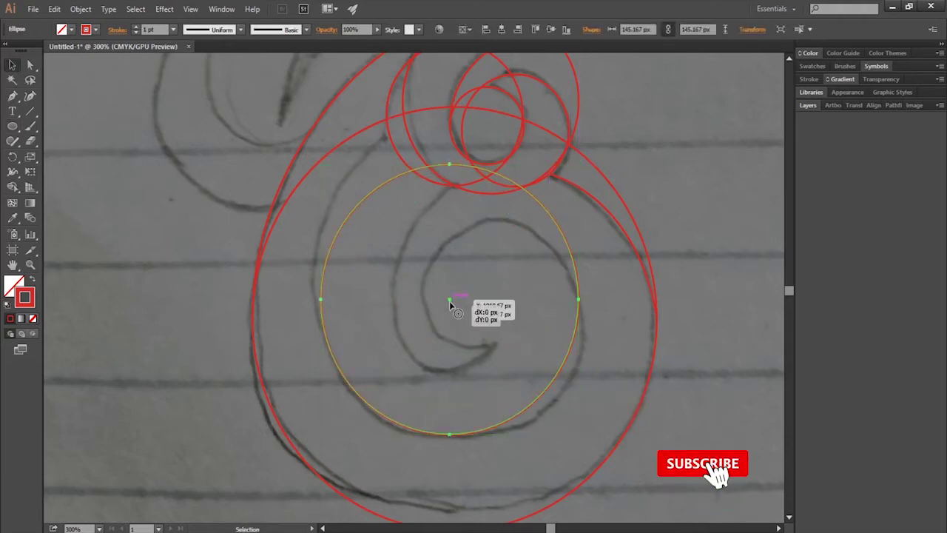
{"action": "left_click_drag", "start_coordinate": [449, 301], "coordinate": [449, 321]}
{"action": "left_click", "coordinate": [717, 314]}
{"action": "scroll", "coordinate": [717, 313], "scroll_direction": "down", "scroll_amount": 2}
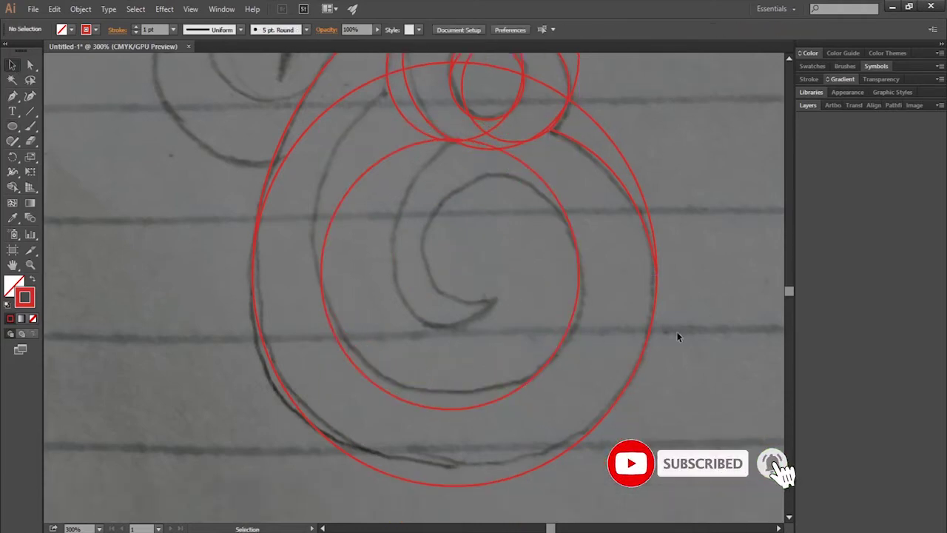
{"action": "scroll", "coordinate": [677, 337], "scroll_direction": "up", "scroll_amount": 3}
Draw a curve from the spiral circle's left side up toward the upper loops
{"action": "key", "text": "p"}
{"action": "left_click", "coordinate": [320, 347]}
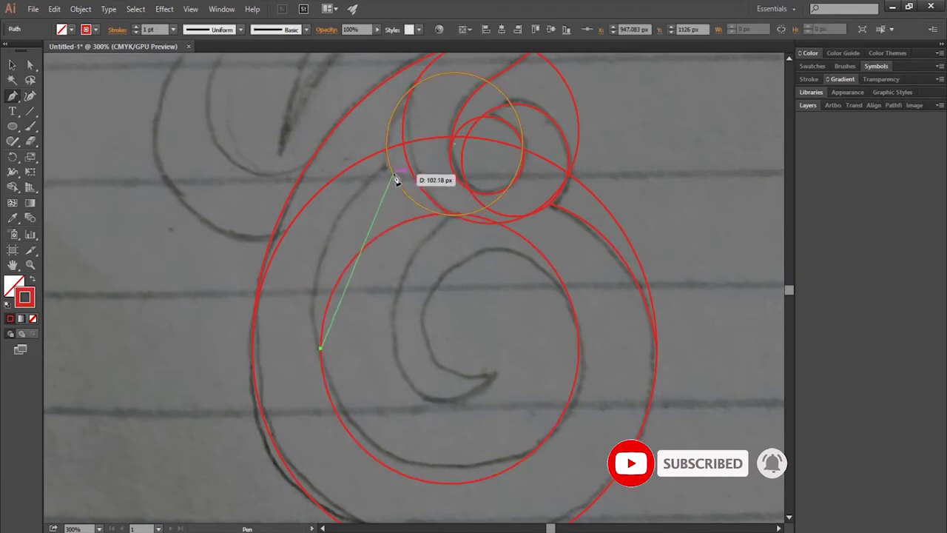
{"action": "left_click_drag", "start_coordinate": [394, 178], "coordinate": [469, 175]}
{"action": "key", "text": "ctrl+z"}
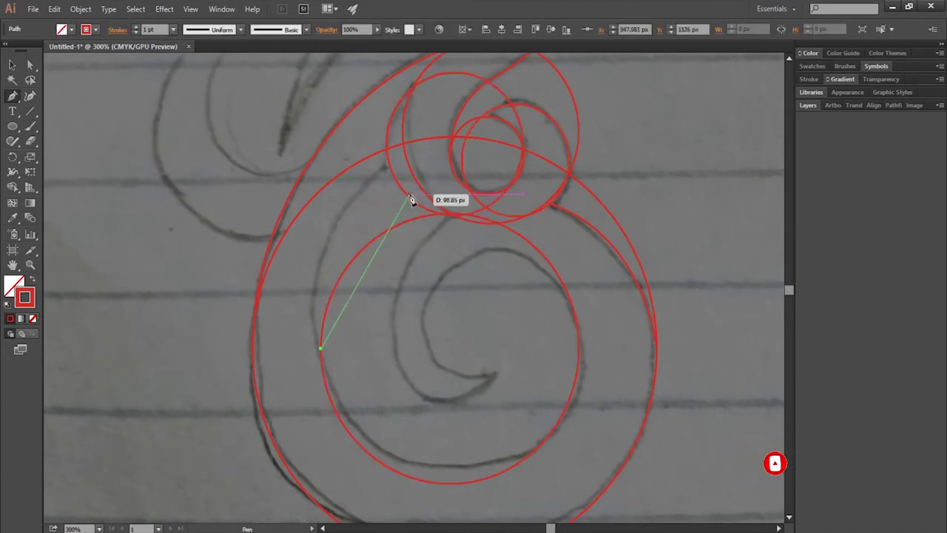
{"action": "left_click_drag", "start_coordinate": [409, 197], "coordinate": [477, 196]}
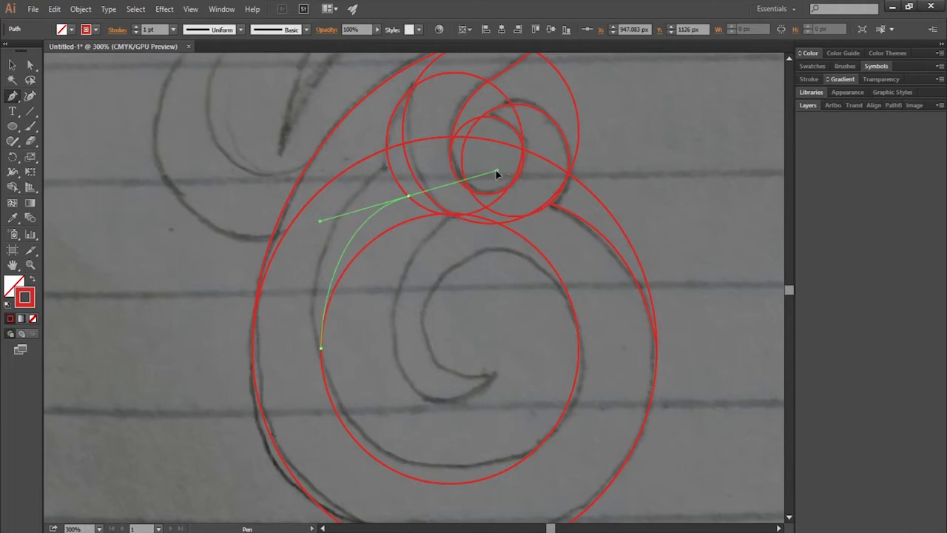
{"action": "left_click_drag", "start_coordinate": [496, 174], "coordinate": [499, 176]}
{"action": "left_click", "coordinate": [13, 65]}
{"action": "left_click", "coordinate": [159, 212]}
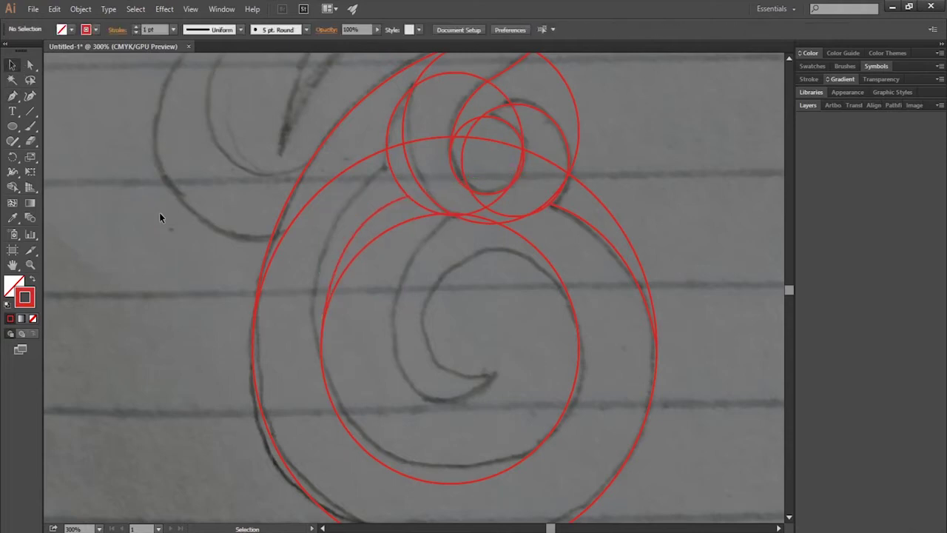
{"action": "scroll", "coordinate": [159, 211], "scroll_direction": "down", "scroll_amount": 1}
Add a circle around the centre spiral and resize it to 66 px
{"action": "left_click", "coordinate": [14, 127]}
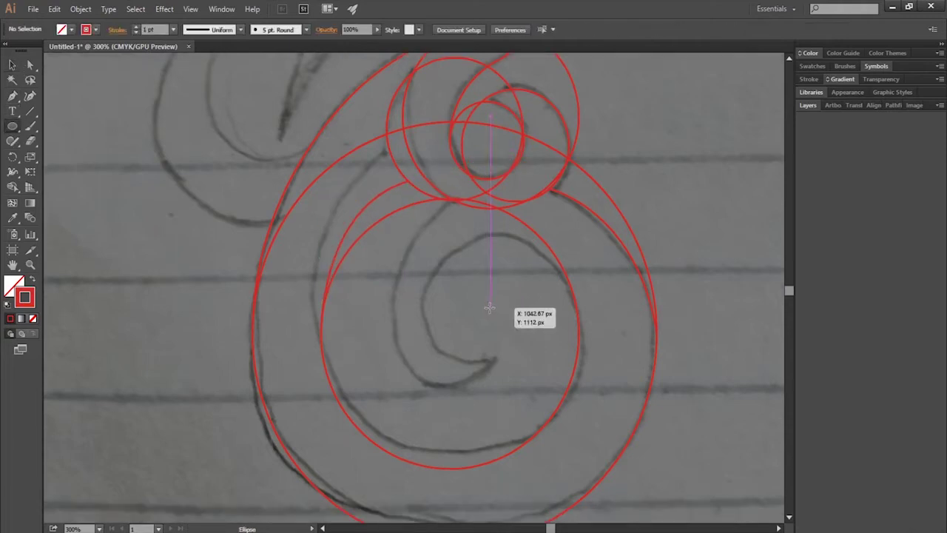
{"action": "left_click_drag", "start_coordinate": [489, 307], "coordinate": [545, 373]}
{"action": "key", "text": "v"}
{"action": "left_click", "coordinate": [234, 261]}
{"action": "left_click", "coordinate": [494, 370]}
{"action": "left_click_drag", "start_coordinate": [490, 308], "coordinate": [482, 304]}
{"action": "left_click_drag", "start_coordinate": [539, 356], "coordinate": [541, 362]}
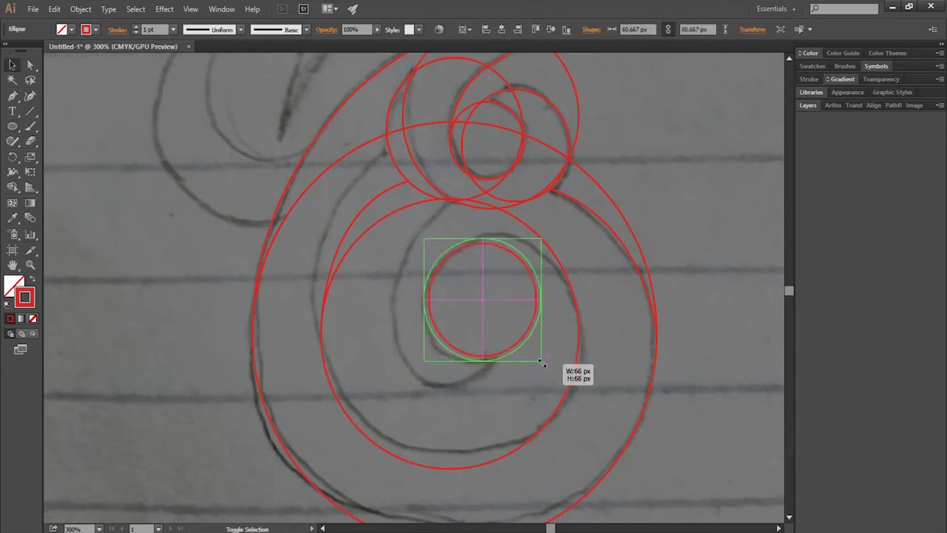
{"action": "key", "text": "ctrl+shift+a"}
Draw a curve from the small circle's top along the spiral's right side
{"action": "key", "text": "p"}
{"action": "left_click", "coordinate": [481, 239]}
{"action": "left_click_drag", "start_coordinate": [579, 332], "coordinate": [576, 418]}
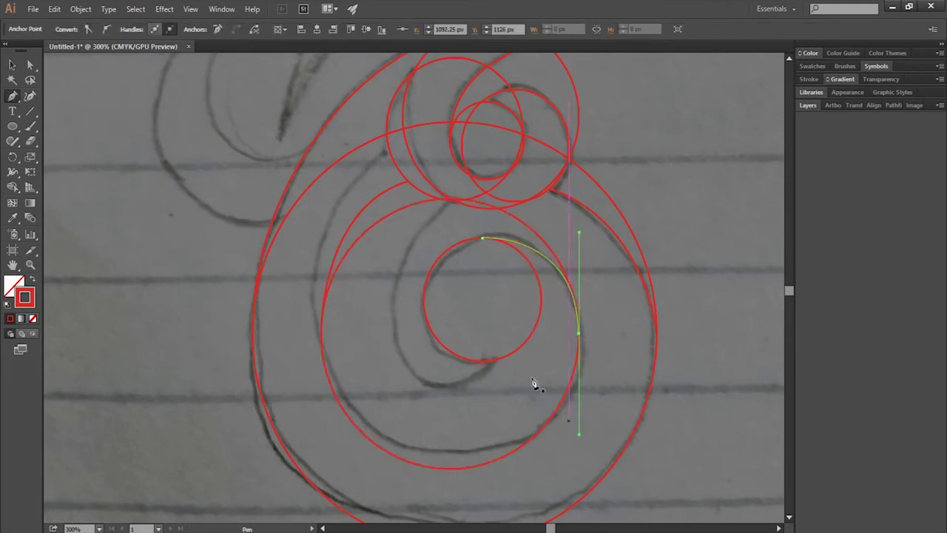
Add a circle of about 100.667 px around the inner spiral circle
{"action": "key", "text": "l"}
{"action": "left_click_drag", "start_coordinate": [479, 306], "coordinate": [567, 353]}
{"action": "key", "text": "v"}
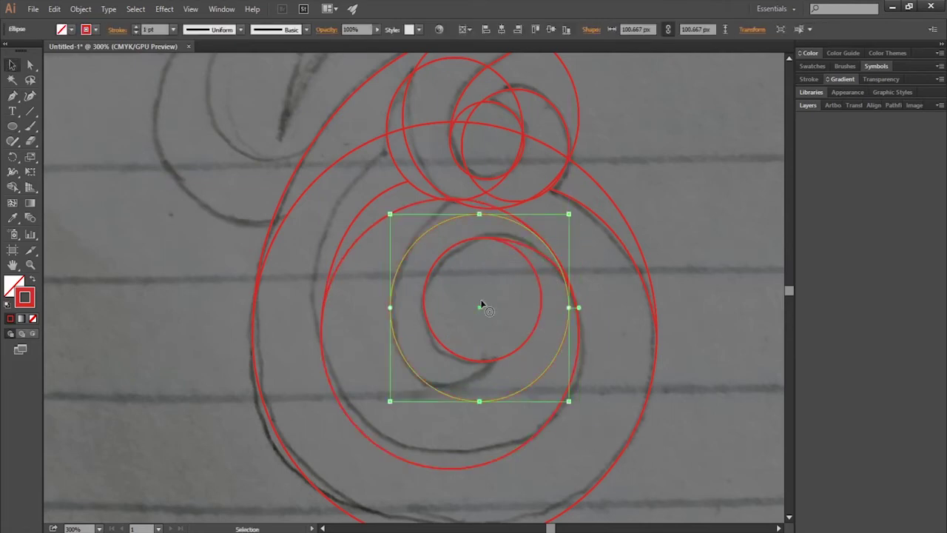
{"action": "left_click_drag", "start_coordinate": [481, 305], "coordinate": [477, 296]}
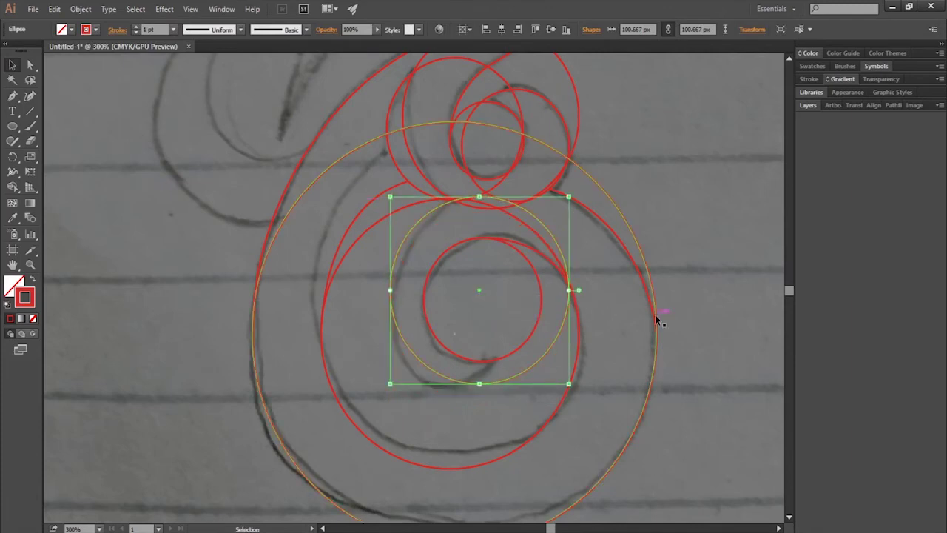
{"action": "left_click", "coordinate": [655, 314]}
{"action": "key", "text": "ctrl+shift+a"}
Draw a short curve along the bottom of the inner loop, then zoom out
{"action": "key", "text": "p"}
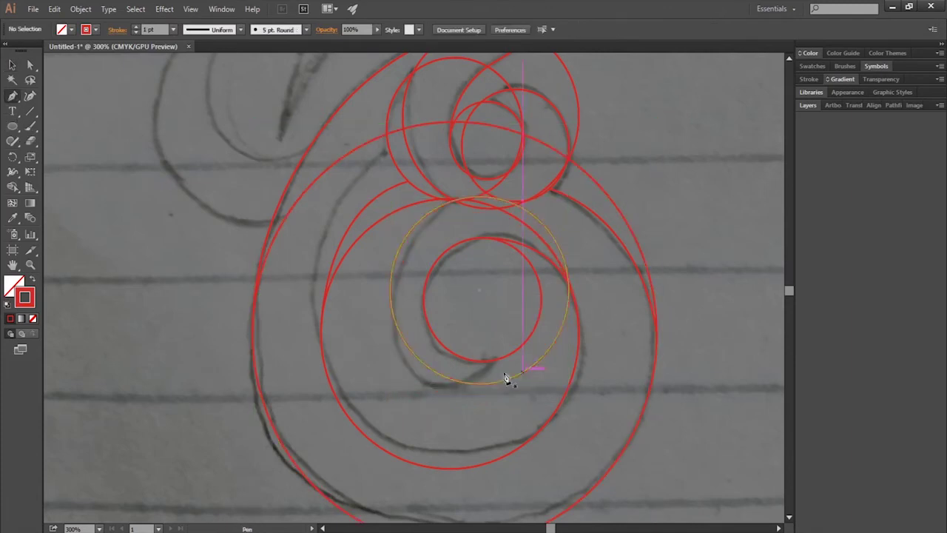
{"action": "left_click_drag", "start_coordinate": [482, 361], "coordinate": [471, 373]}
{"action": "left_click", "coordinate": [424, 363]}
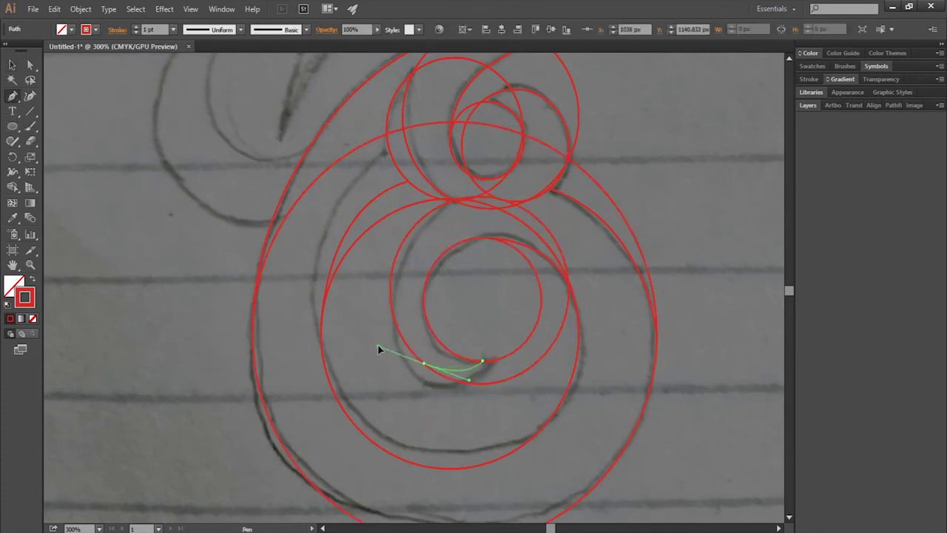
{"action": "key", "text": "ctrl+shift+a"}
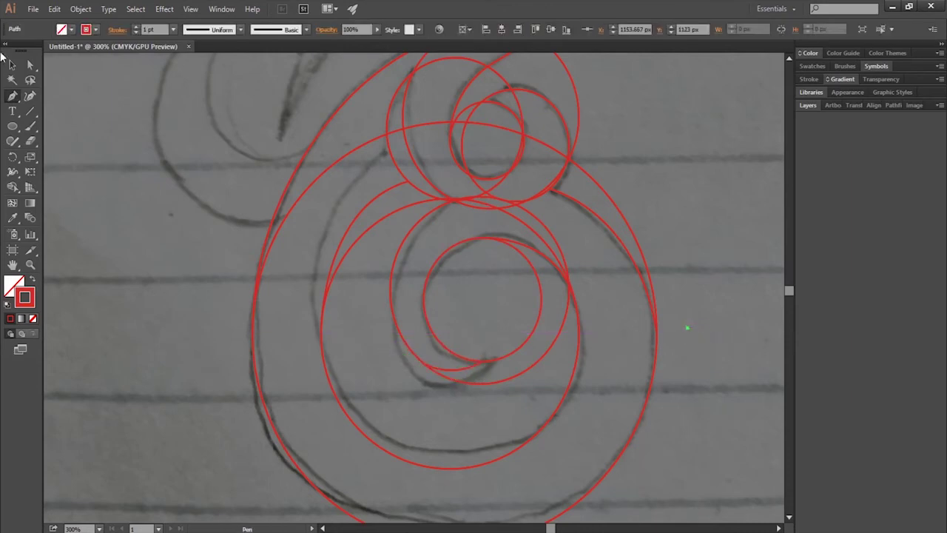
{"action": "key", "text": "v"}
{"action": "key", "text": "ctrl+minus"}
Draw a first small circle beside the sketch's left curl
{"action": "scroll", "coordinate": [448, 294], "scroll_direction": "up", "scroll_amount": 3}
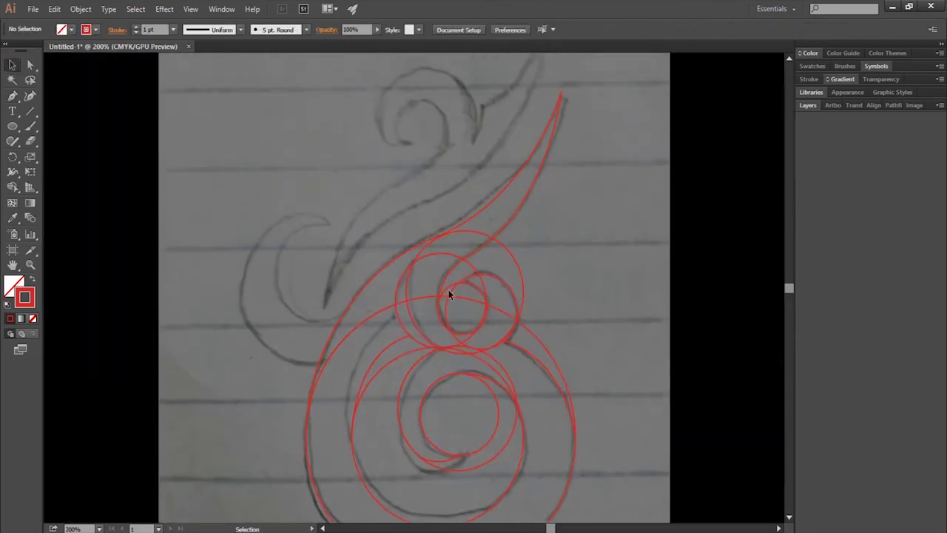
{"action": "left_click_drag", "start_coordinate": [332, 271], "coordinate": [376, 317]}
{"action": "key", "text": "v"}
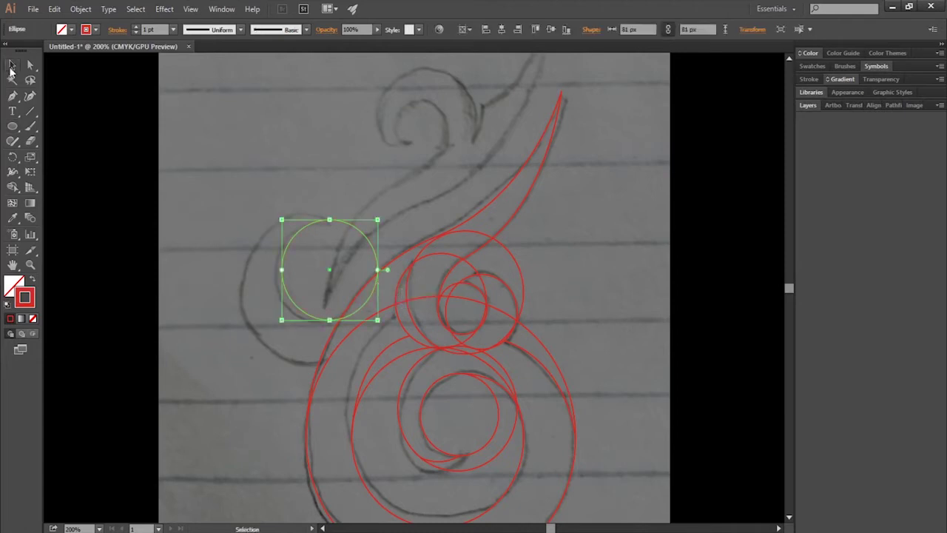
{"action": "left_click_drag", "start_coordinate": [324, 277], "coordinate": [319, 284]}
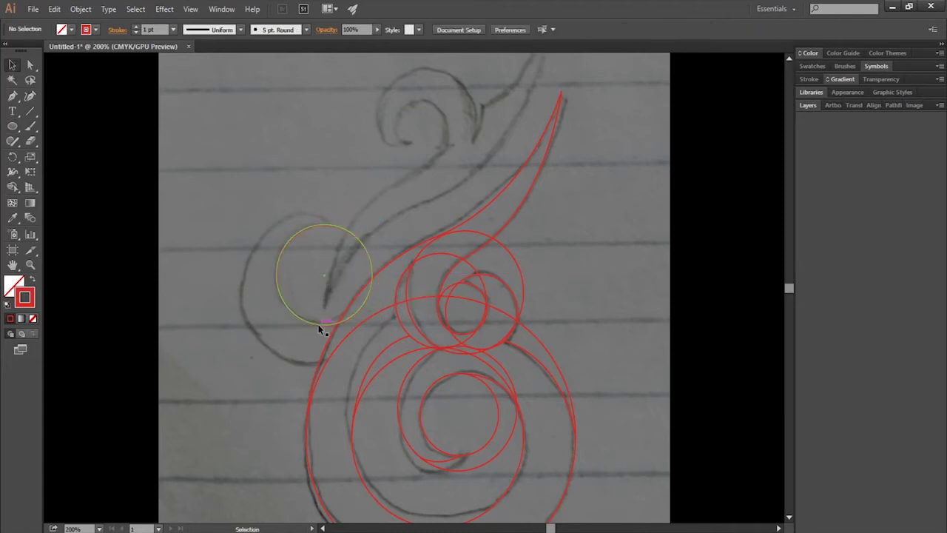
Fit a larger circle of about 113 px over the left curl, then select everything
{"action": "key", "text": "l"}
{"action": "left_click_drag", "start_coordinate": [252, 287], "coordinate": [333, 352]}
{"action": "key", "text": "v"}
{"action": "left_click_drag", "start_coordinate": [334, 287], "coordinate": [382, 300]}
{"action": "left_click_drag", "start_coordinate": [310, 303], "coordinate": [321, 297]}
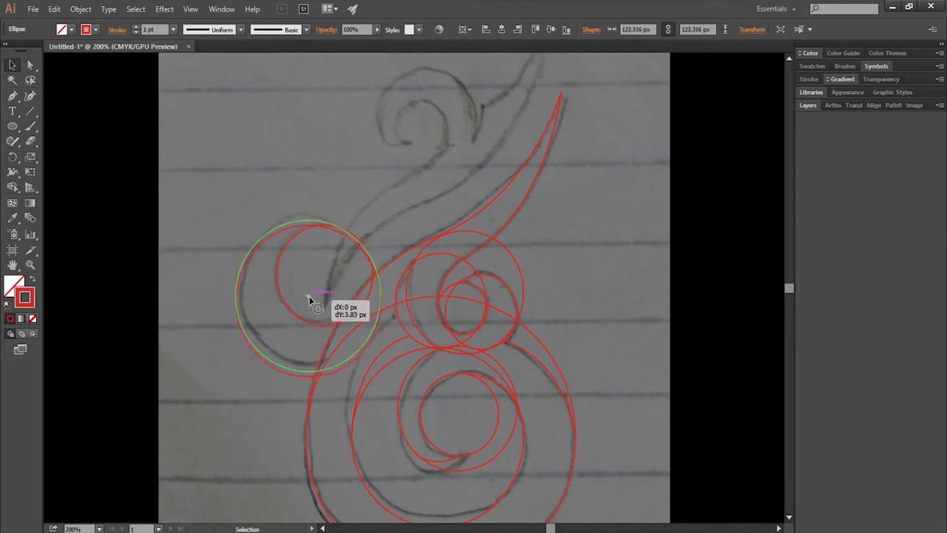
{"action": "left_click_drag", "start_coordinate": [380, 297], "coordinate": [379, 298]}
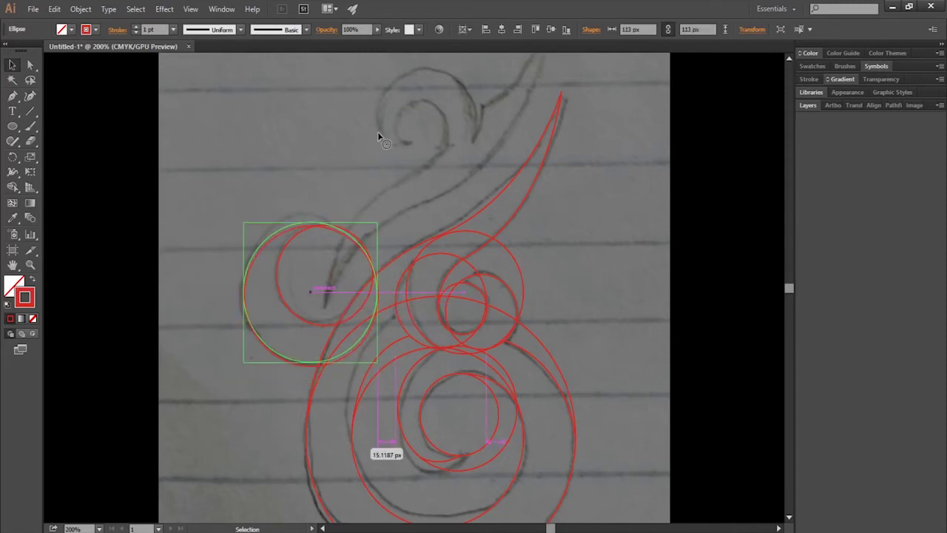
{"action": "left_click", "coordinate": [634, 291]}
{"action": "key", "text": "ctrl+minus"}
{"action": "key", "text": "ctrl+a"}
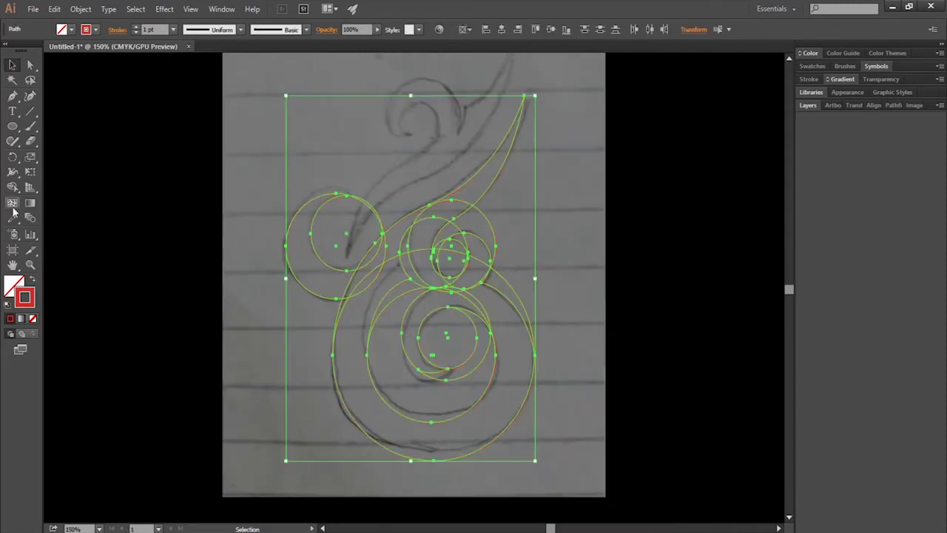
Merge the lower loop and circle regions with Shape Builder, removing the inner circles
{"action": "left_click", "coordinate": [13, 187]}
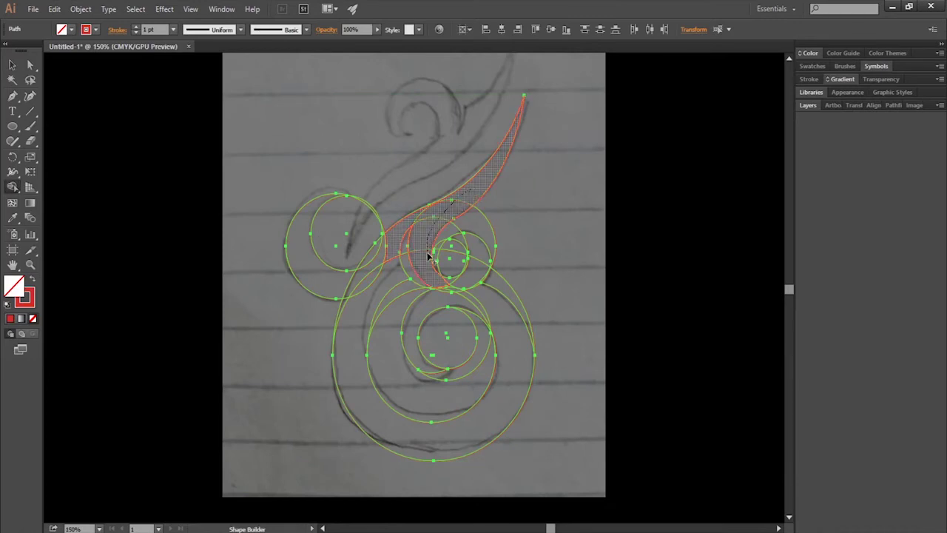
{"action": "left_click_drag", "start_coordinate": [317, 311], "coordinate": [482, 305]}
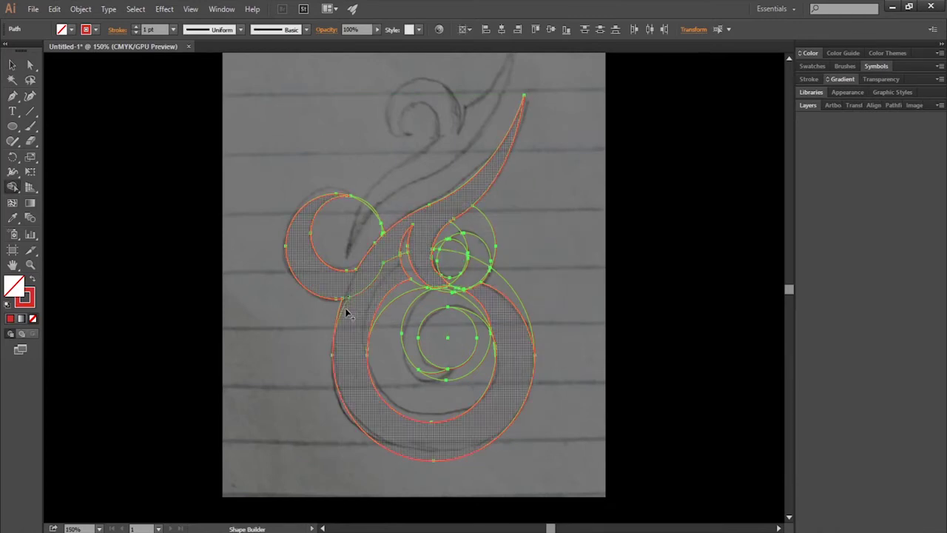
{"action": "left_click_drag", "start_coordinate": [417, 326], "coordinate": [416, 340]}
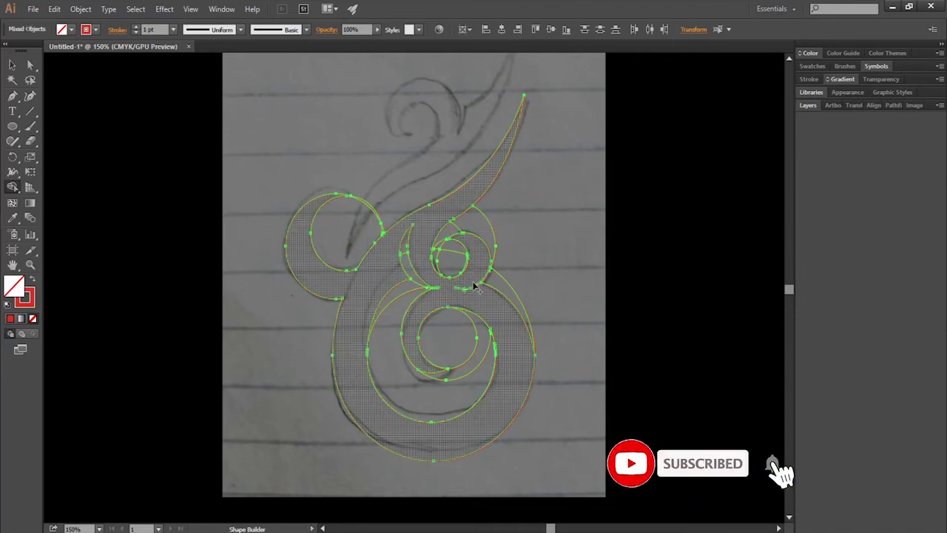
{"action": "left_click_drag", "start_coordinate": [473, 285], "coordinate": [442, 291]}
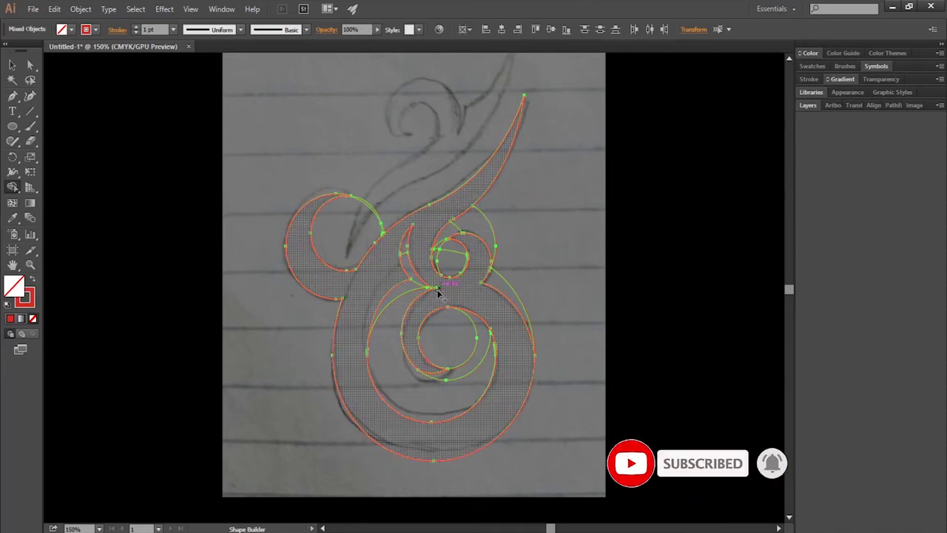
Zoom into the middle of the swirl and merge the leftover sliver into the large shape
{"action": "key", "text": "ctrl+plus"}
{"action": "key", "text": "ctrl+plus"}
{"action": "scroll", "coordinate": [477, 408], "scroll_direction": "down", "scroll_amount": 3}
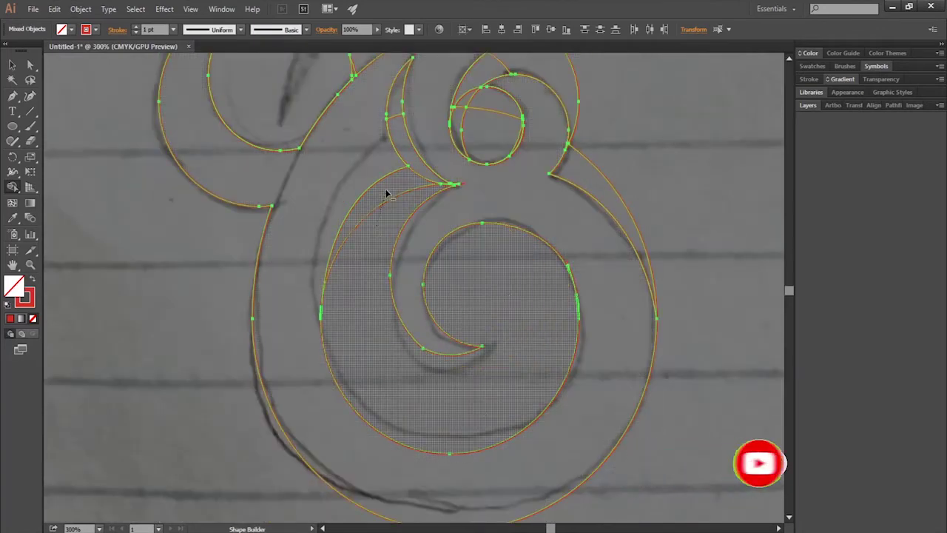
{"action": "scroll", "coordinate": [399, 203], "scroll_direction": "up", "scroll_amount": 2}
{"action": "scroll", "coordinate": [459, 159], "scroll_direction": "up", "scroll_amount": 3}
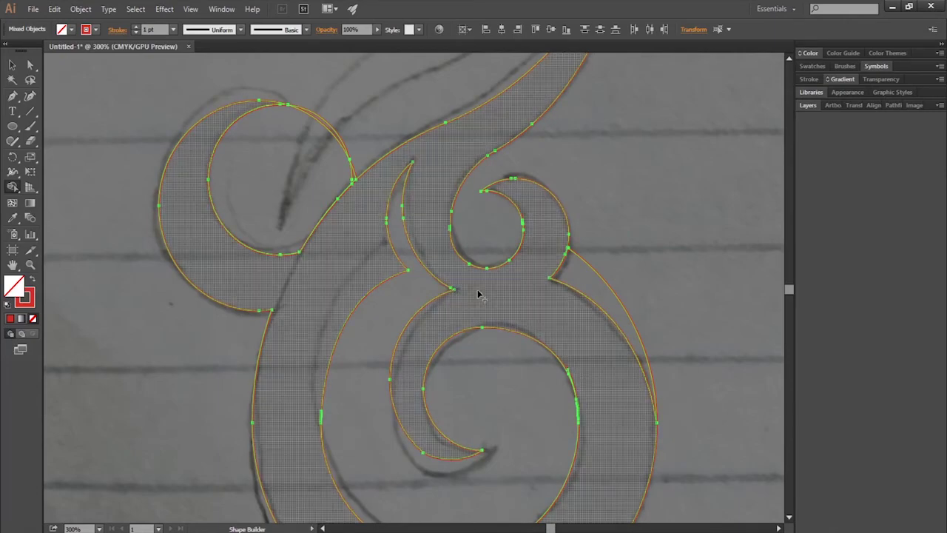
{"action": "scroll", "coordinate": [478, 295], "scroll_direction": "up", "scroll_amount": 2}
{"action": "left_click", "coordinate": [580, 354]}
{"action": "scroll", "coordinate": [597, 330], "scroll_direction": "down", "scroll_amount": 4}
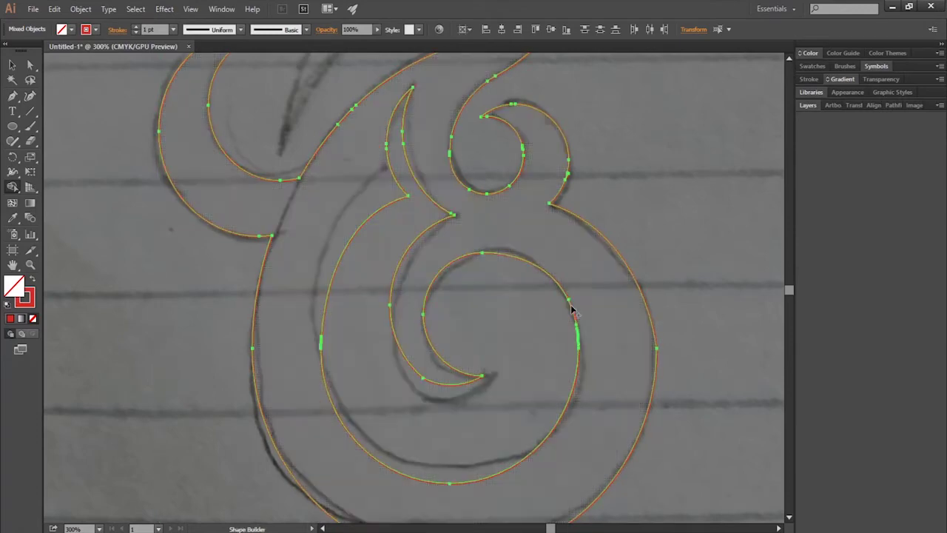
{"action": "scroll", "coordinate": [614, 363], "scroll_direction": "up", "scroll_amount": 3}
{"action": "scroll", "coordinate": [613, 363], "scroll_direction": "up", "scroll_amount": 5}
{"action": "left_click", "coordinate": [10, 67]}
{"action": "scroll", "coordinate": [386, 216], "scroll_direction": "down", "scroll_amount": 6}
{"action": "scroll", "coordinate": [566, 247], "scroll_direction": "down", "scroll_amount": 1}
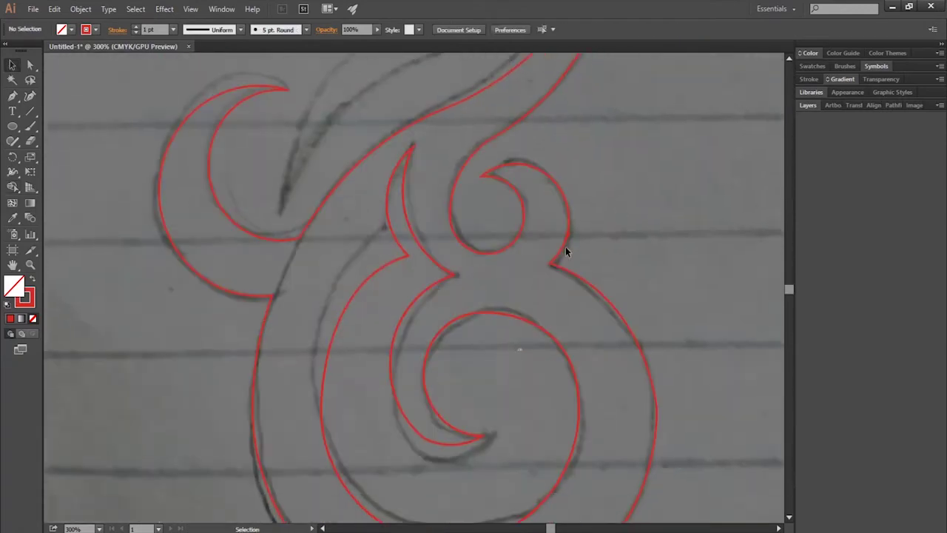
{"action": "left_click", "coordinate": [558, 256]}
{"action": "key", "text": "ctrl+shift+a"}
{"action": "key", "text": "a"}
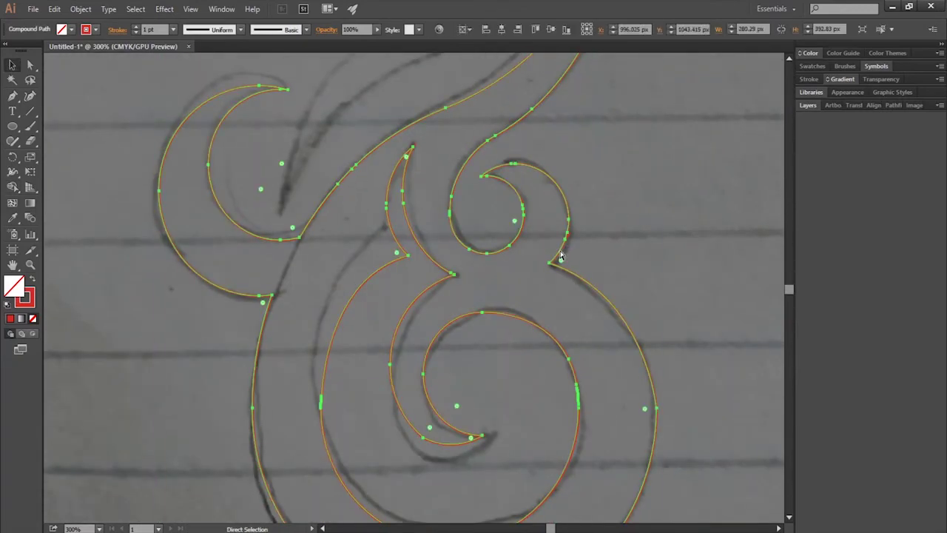
{"action": "key", "text": "ctrl+a"}
{"action": "key", "text": "ctrl+shift+a"}
{"action": "key", "text": "v"}
{"action": "left_click", "coordinate": [330, 374]}
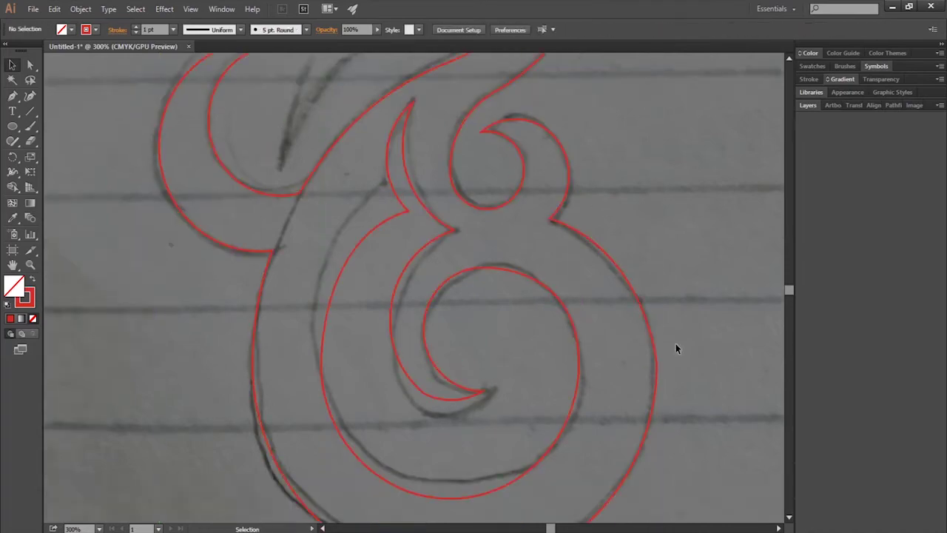
{"action": "scroll", "coordinate": [675, 343], "scroll_direction": "up", "scroll_amount": 3}
{"action": "scroll", "coordinate": [656, 382], "scroll_direction": "up", "scroll_amount": 5}
{"action": "key", "text": "ctrl+minus"}
{"action": "key", "text": "ctrl+minus"}
{"action": "scroll", "coordinate": [655, 362], "scroll_direction": "down", "scroll_amount": 3}
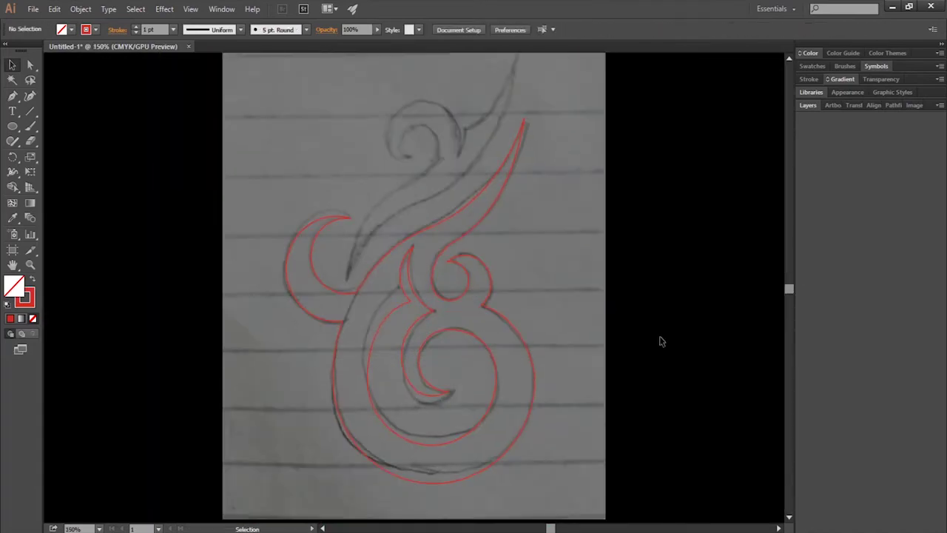
{"action": "scroll", "coordinate": [660, 338], "scroll_direction": "up", "scroll_amount": 2}
{"action": "key", "text": "ctrl+plus"}
{"action": "scroll", "coordinate": [646, 298], "scroll_direction": "up", "scroll_amount": 1}
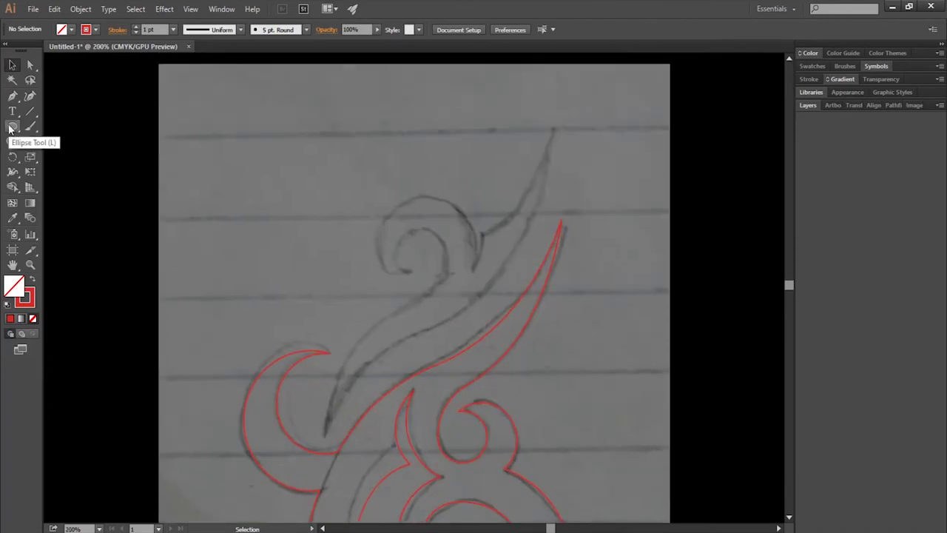
Trace a Pen curve from the tail's tip down along the sketch's top tail
{"action": "left_click", "coordinate": [12, 95]}
{"action": "left_click", "coordinate": [554, 128]}
{"action": "left_click_drag", "start_coordinate": [482, 232], "coordinate": [448, 244]}
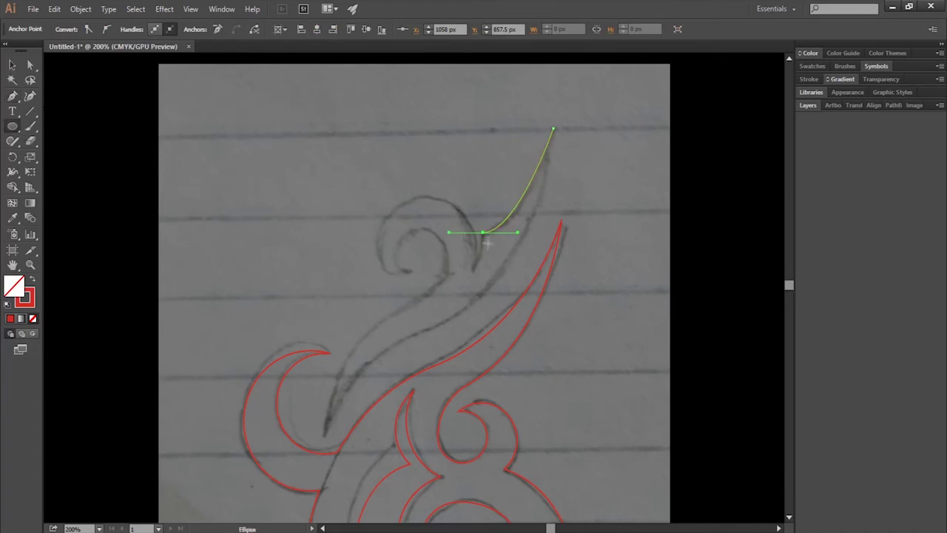
Draw a circle over the upper curl, position and enlarge it to 84 px, and add a smaller inner circle
{"action": "left_click_drag", "start_coordinate": [414, 192], "coordinate": [483, 254]}
{"action": "key", "text": "v"}
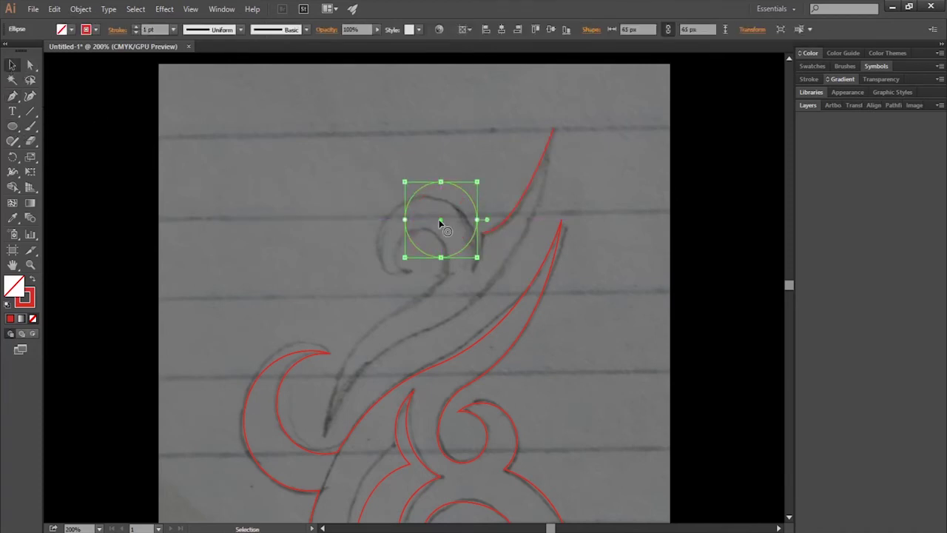
{"action": "left_click_drag", "start_coordinate": [441, 220], "coordinate": [445, 236]}
{"action": "left_click", "coordinate": [516, 252]}
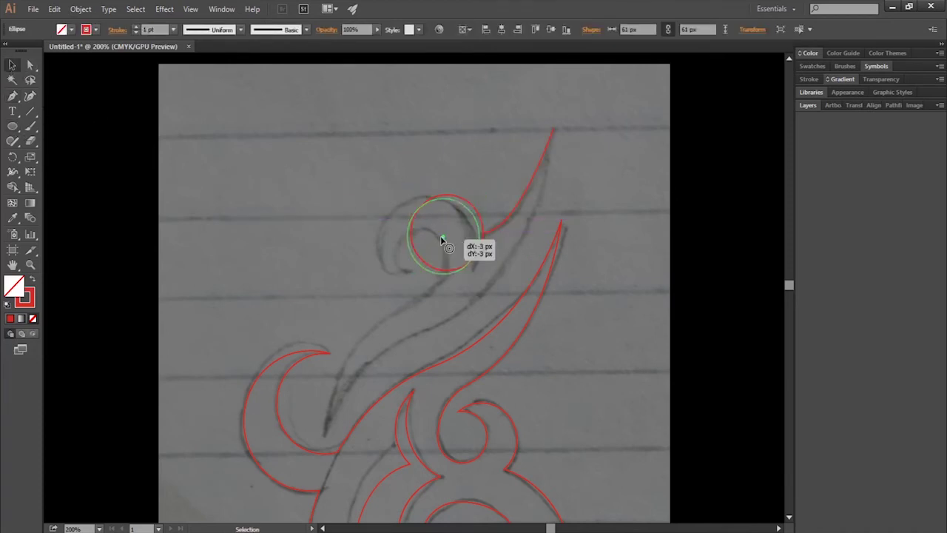
{"action": "left_click_drag", "start_coordinate": [468, 269], "coordinate": [422, 249]}
{"action": "left_click_drag", "start_coordinate": [469, 283], "coordinate": [477, 300]}
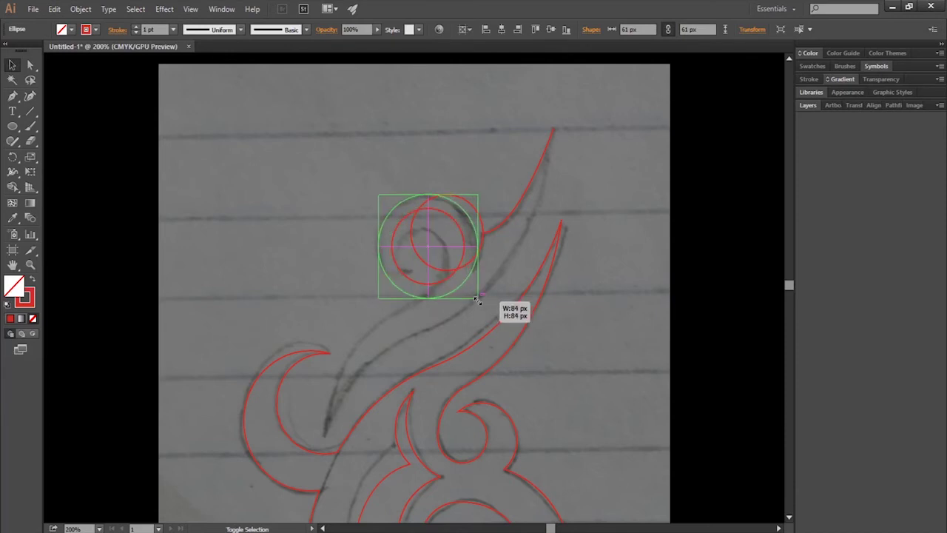
{"action": "left_click", "coordinate": [518, 268]}
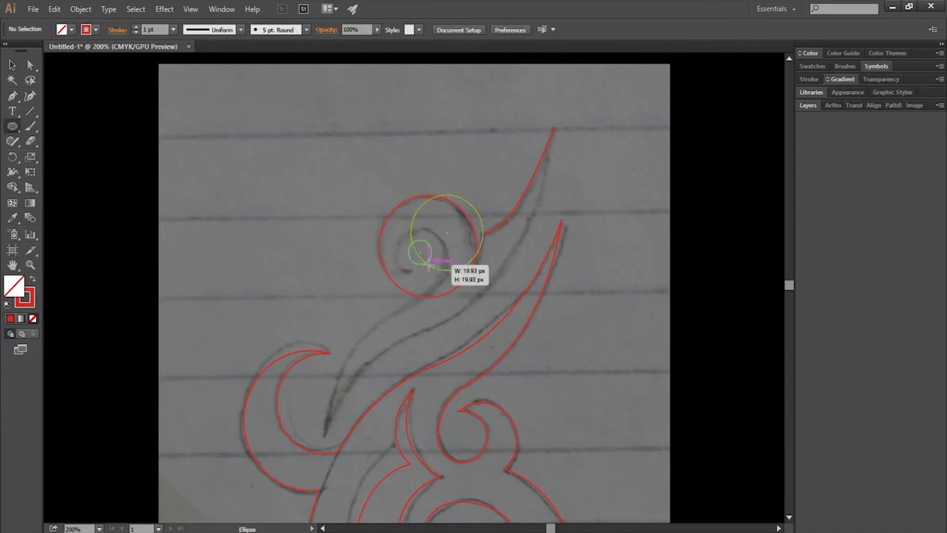
{"action": "left_click_drag", "start_coordinate": [420, 252], "coordinate": [448, 279]}
{"action": "key", "text": "a"}
{"action": "left_click", "coordinate": [375, 251]}
{"action": "key", "text": "ctrl+plus"}
{"action": "key", "text": "ctrl+plus"}
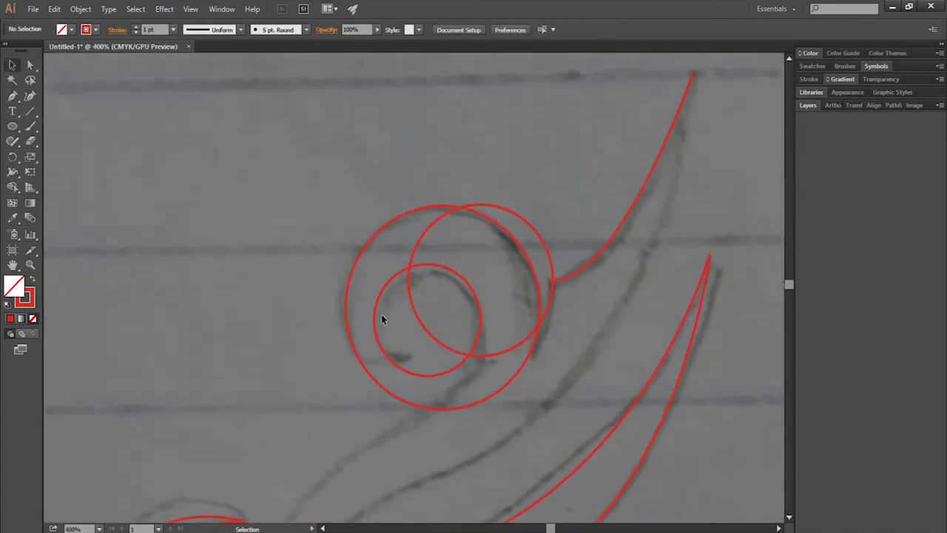
Start a Pen path on the big circle's left edge, undoing a misplaced stem anchor
{"action": "left_click", "coordinate": [381, 314]}
{"action": "key", "text": "p"}
{"action": "left_click", "coordinate": [350, 336]}
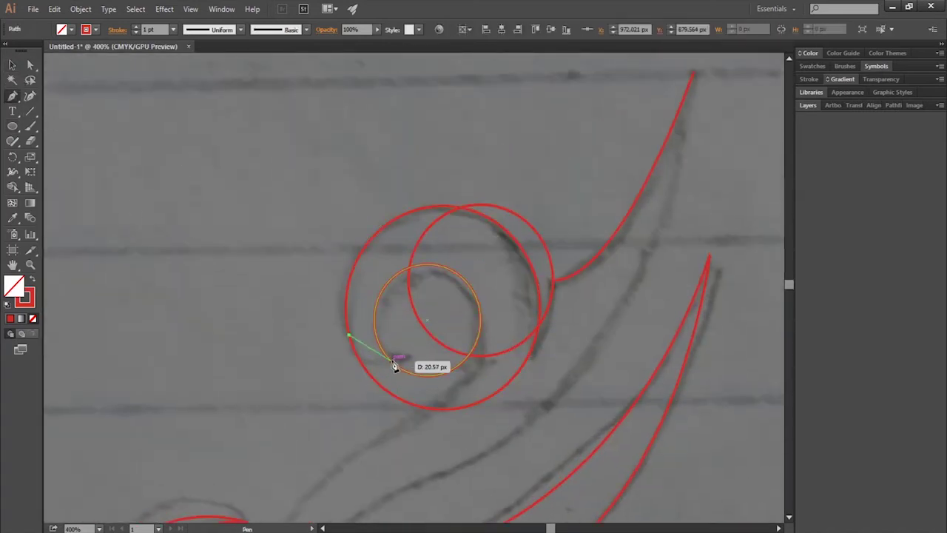
{"action": "left_click_drag", "start_coordinate": [420, 368], "coordinate": [419, 367]}
{"action": "scroll", "coordinate": [490, 172], "scroll_direction": "down", "scroll_amount": 5}
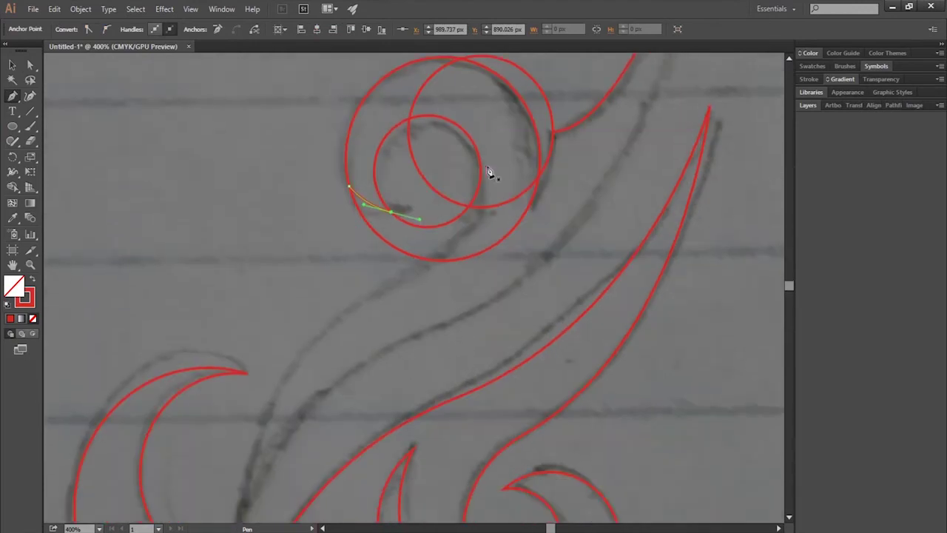
{"action": "left_click", "coordinate": [480, 174]}
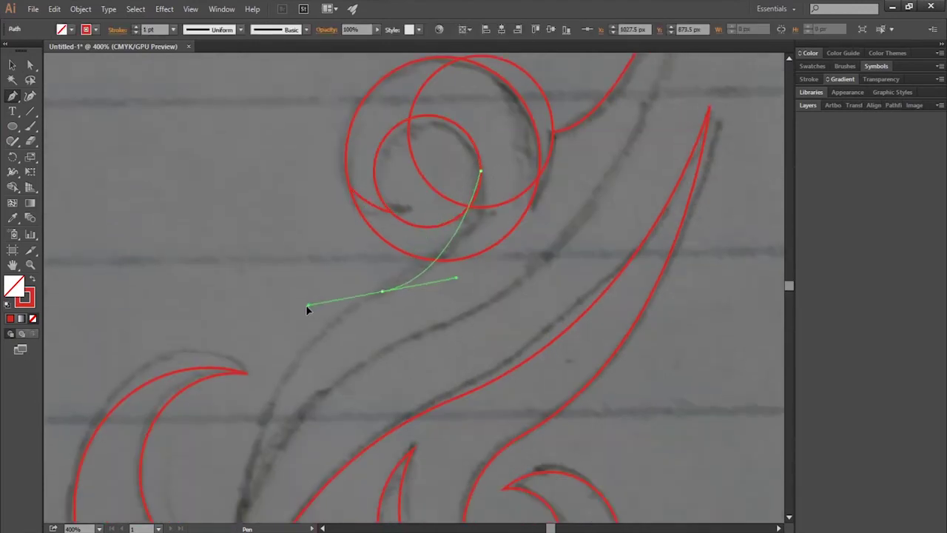
{"action": "key", "text": "ctrl+z"}
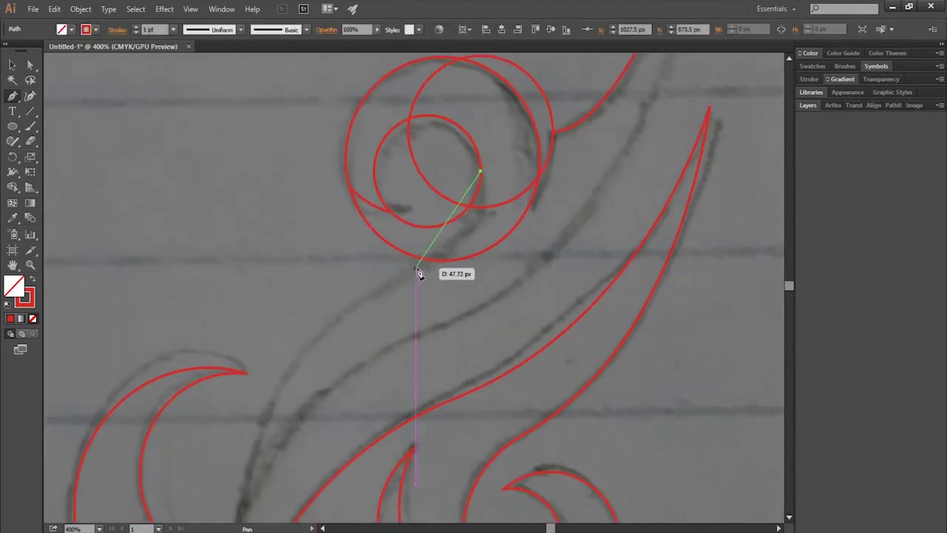
Trace the stem down to its lower point and back up, closing on the upper spike tip
{"action": "left_click_drag", "start_coordinate": [340, 290], "coordinate": [340, 289]}
{"action": "scroll", "coordinate": [311, 360], "scroll_direction": "down", "scroll_amount": 2}
{"action": "scroll", "coordinate": [239, 482], "scroll_direction": "down", "scroll_amount": 2}
{"action": "mouse_move", "coordinate": [236, 397]}
{"action": "left_mouse_down"}
{"action": "mouse_move", "coordinate": [231, 506]}
{"action": "mouse_move", "coordinate": [228, 449]}
{"action": "left_mouse_up"}
{"action": "scroll", "coordinate": [333, 399], "scroll_direction": "up", "scroll_amount": 3}
{"action": "scroll", "coordinate": [425, 325], "scroll_direction": "up", "scroll_amount": 3}
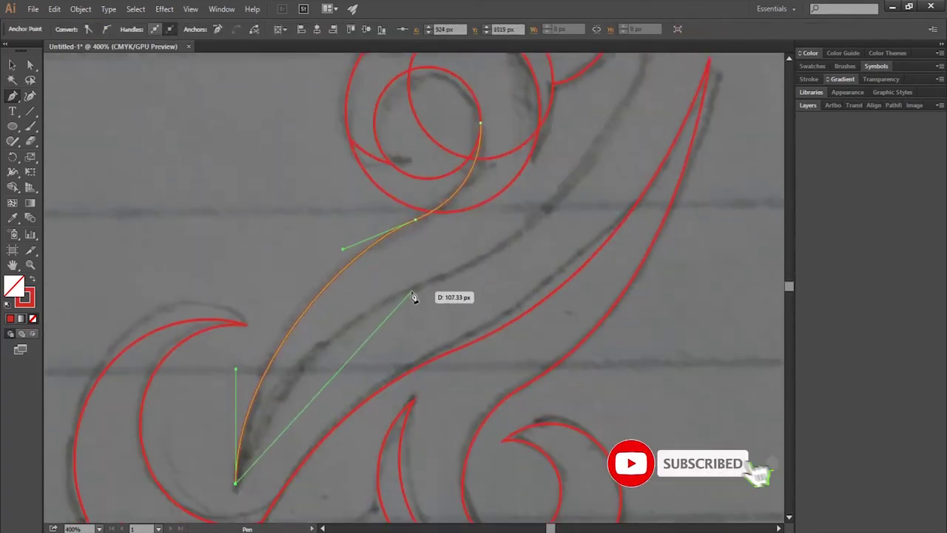
{"action": "left_click_drag", "start_coordinate": [414, 284], "coordinate": [503, 284]}
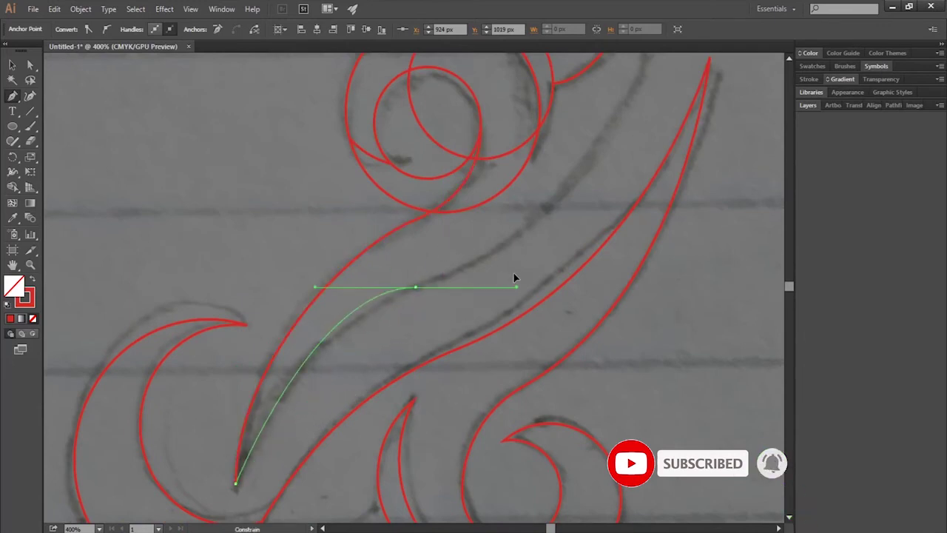
{"action": "scroll", "coordinate": [614, 271], "scroll_direction": "up", "scroll_amount": 3}
{"action": "scroll", "coordinate": [665, 302], "scroll_direction": "up", "scroll_amount": 2}
{"action": "key", "text": "ctrl+minus"}
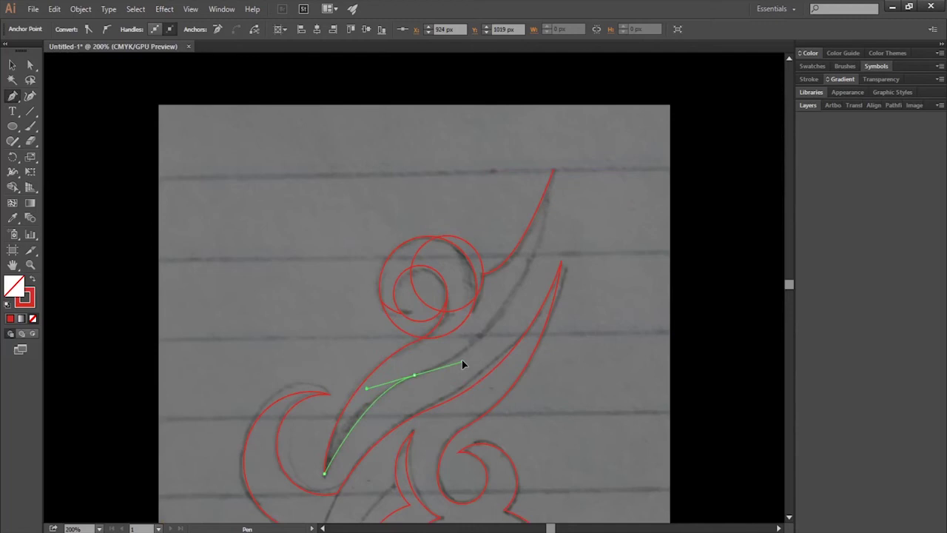
{"action": "left_click_drag", "start_coordinate": [418, 381], "coordinate": [482, 361]}
{"action": "left_click", "coordinate": [554, 170]}
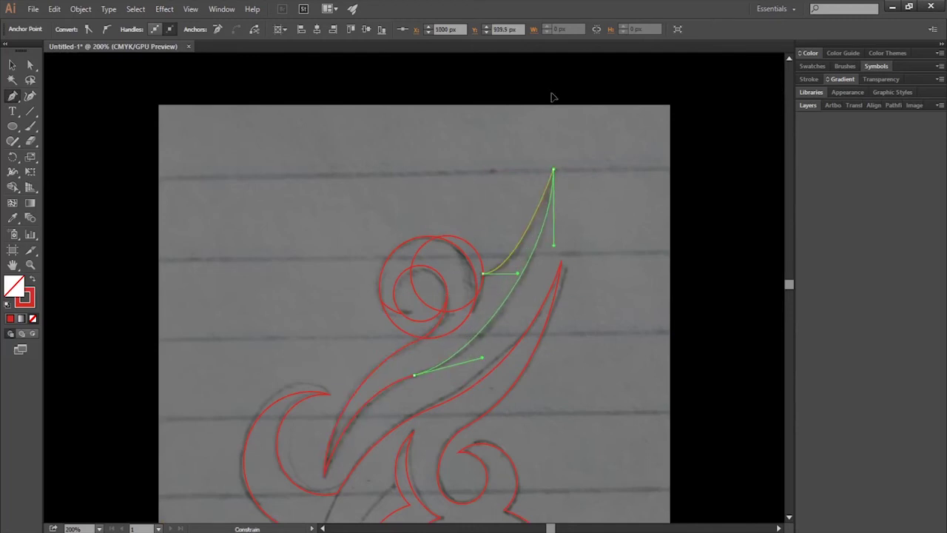
Select the circles and stem path together for merging
{"action": "key", "text": "ctrl+shift+a"}
{"action": "key", "text": "ctrl+a"}
{"action": "key", "text": "shift+m"}
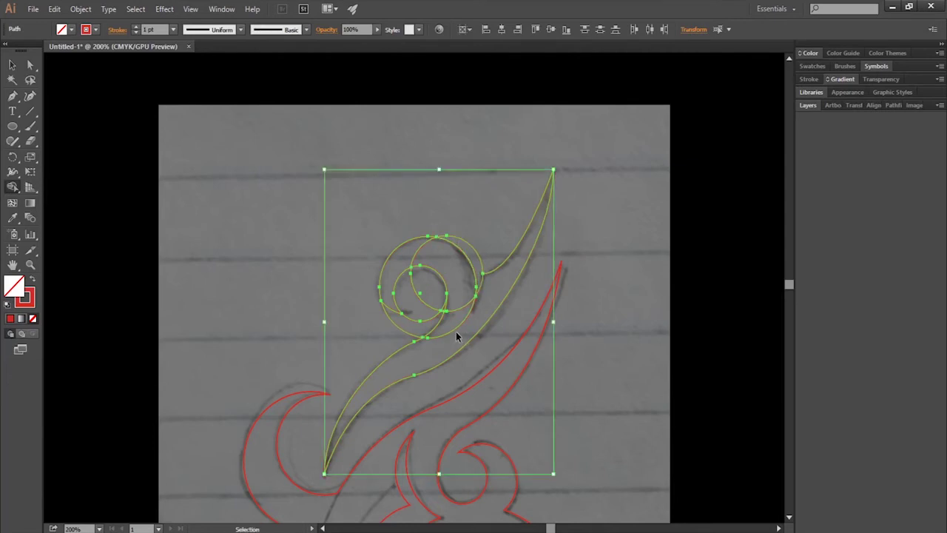
Merge the ring and stem regions into one swirl shape with Shape Builder
{"action": "left_click_drag", "start_coordinate": [461, 337], "coordinate": [385, 310]}
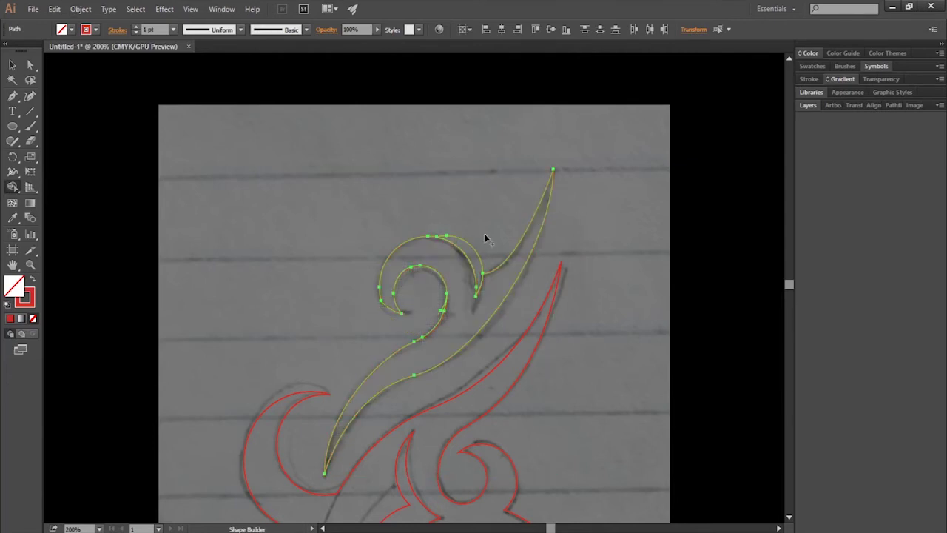
{"action": "left_click", "coordinate": [14, 65]}
{"action": "key", "text": "ctrl+shift+a"}
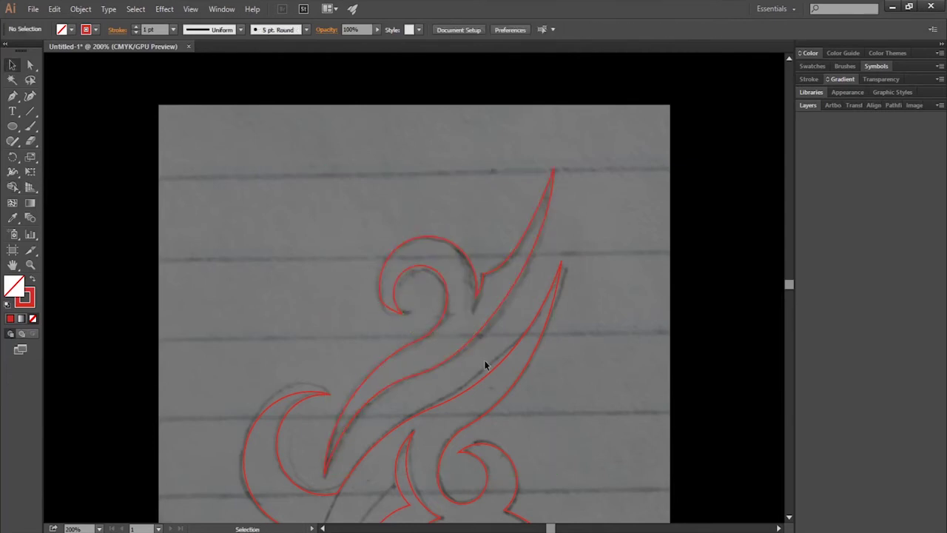
Zoom in and inspect the anchors of the upper, outer lower and inner swirl paths
{"action": "scroll", "coordinate": [465, 353], "scroll_direction": "down", "scroll_amount": 3}
{"action": "key", "text": "ctrl+plus"}
{"action": "left_click", "coordinate": [402, 200]}
{"action": "scroll", "coordinate": [289, 197], "scroll_direction": "up", "scroll_amount": 2}
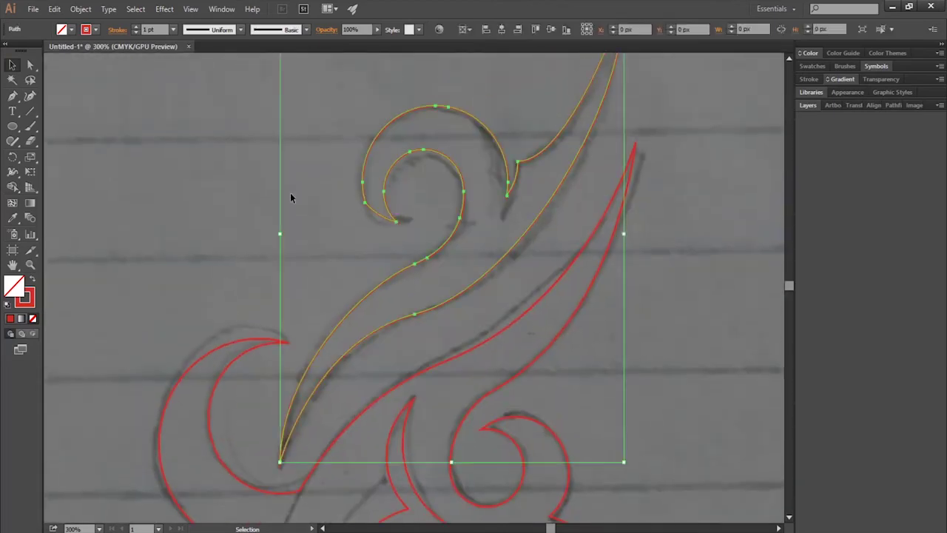
{"action": "key", "text": "a"}
{"action": "left_click", "coordinate": [277, 239]}
{"action": "left_click", "coordinate": [437, 310]}
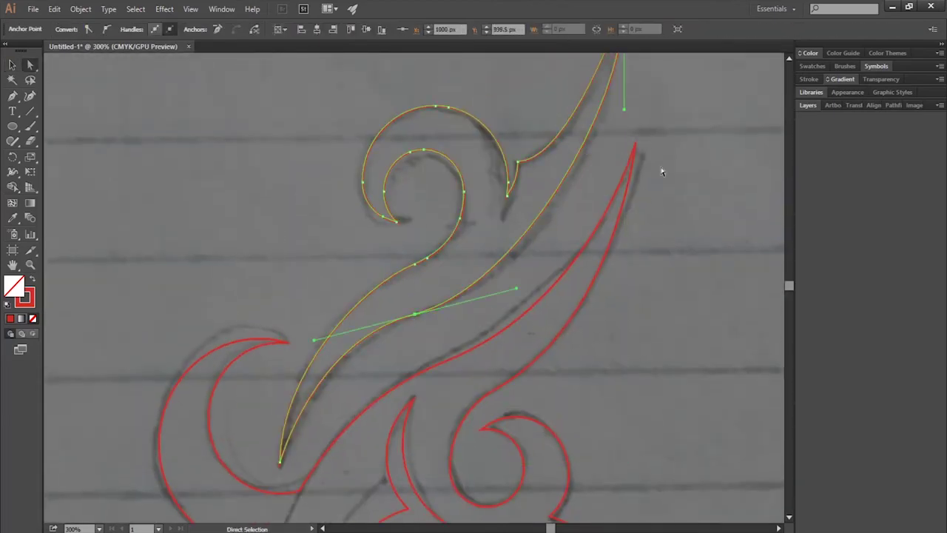
{"action": "left_click", "coordinate": [687, 153]}
{"action": "scroll", "coordinate": [687, 153], "scroll_direction": "down", "scroll_amount": 5}
{"action": "scroll", "coordinate": [666, 158], "scroll_direction": "down", "scroll_amount": 5}
{"action": "left_click", "coordinate": [652, 359]}
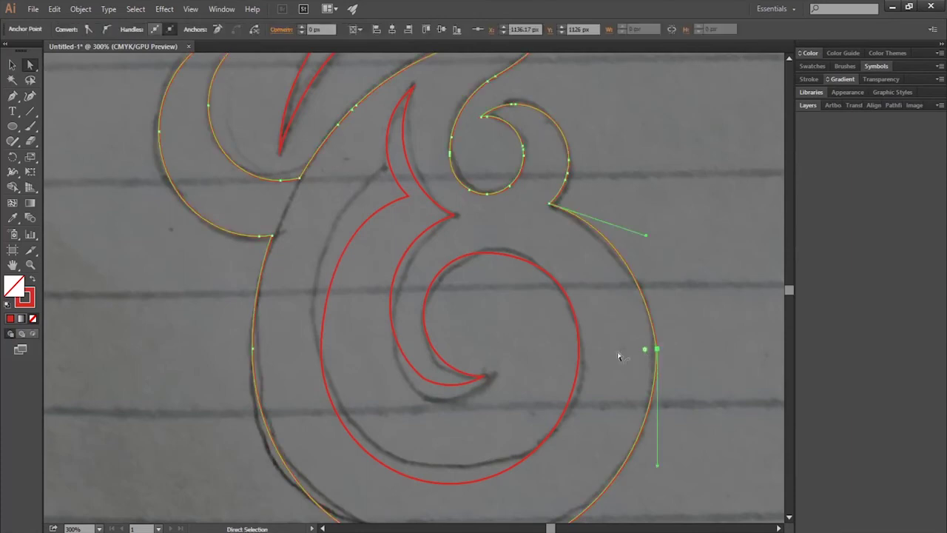
{"action": "left_click", "coordinate": [665, 342]}
{"action": "scroll", "coordinate": [610, 313], "scroll_direction": "down", "scroll_amount": 2}
{"action": "left_click", "coordinate": [422, 310]}
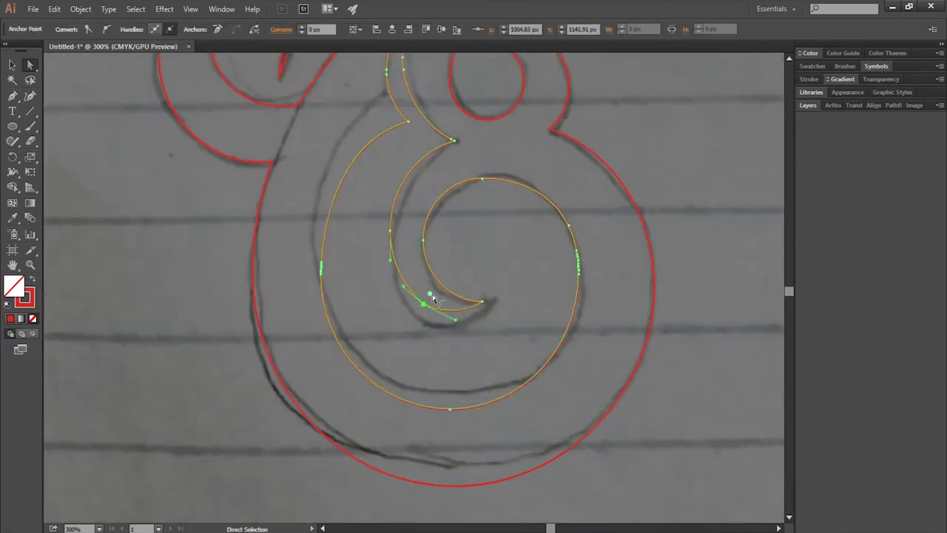
{"action": "left_click", "coordinate": [660, 259]}
Smooth the inner swirl's curve with the Smooth tool
{"action": "left_click", "coordinate": [578, 311]}
{"action": "left_click_drag", "start_coordinate": [12, 141], "coordinate": [70, 142]}
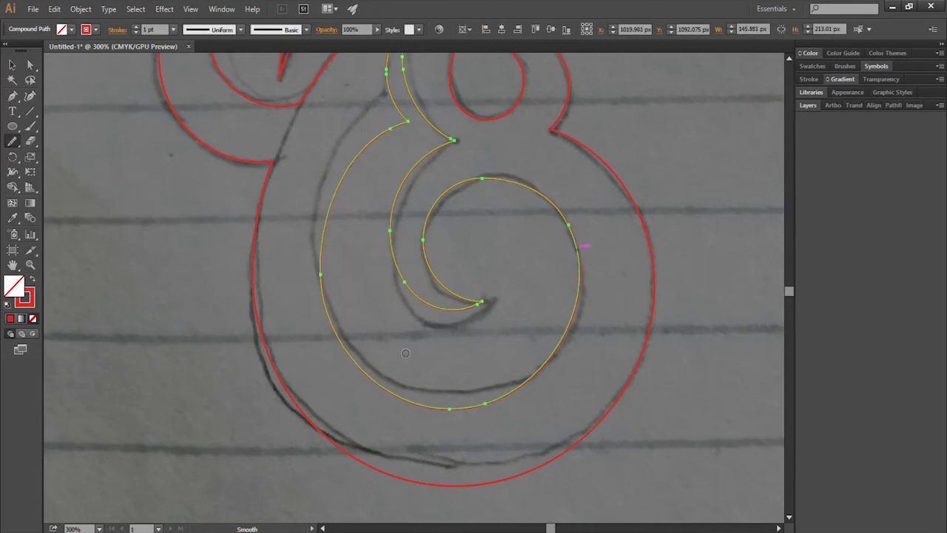
{"action": "scroll", "coordinate": [419, 115], "scroll_direction": "up", "scroll_amount": 2}
{"action": "key", "text": "ctrl"}
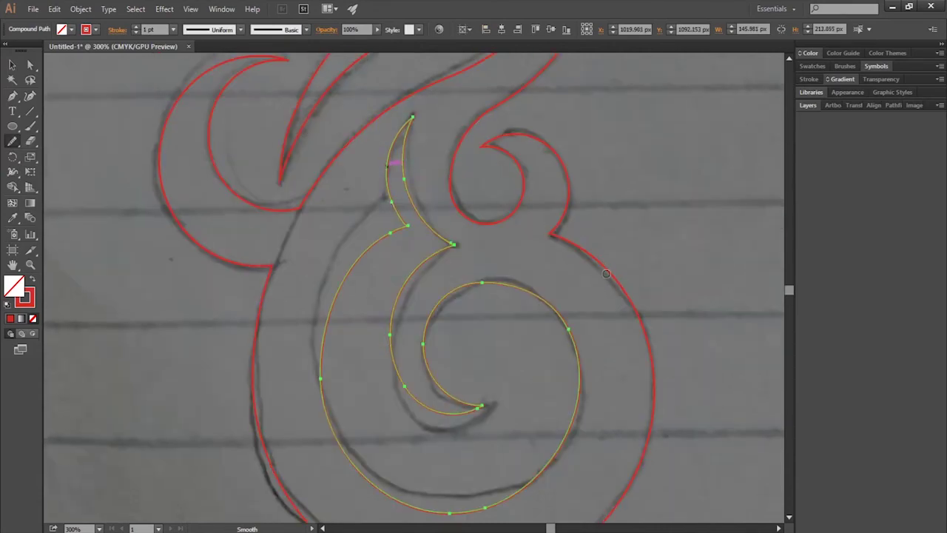
Check the anchor points of the large lower swirl and ampersand paths
{"action": "key", "text": "v"}
{"action": "left_click", "coordinate": [645, 318]}
{"action": "scroll", "coordinate": [662, 314], "scroll_direction": "up", "scroll_amount": 3}
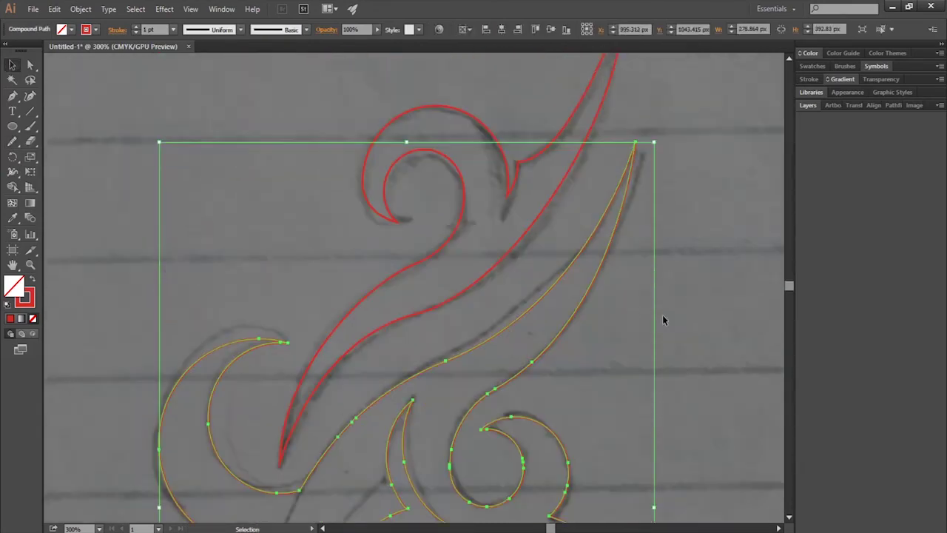
{"action": "scroll", "coordinate": [663, 320], "scroll_direction": "down", "scroll_amount": 2}
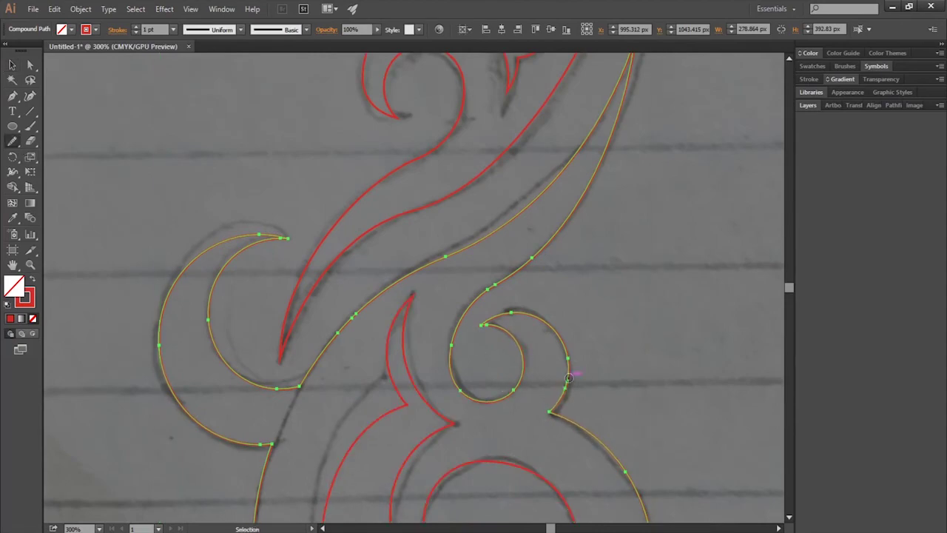
{"action": "scroll", "coordinate": [574, 374], "scroll_direction": "down", "scroll_amount": 1}
{"action": "scroll", "coordinate": [424, 225], "scroll_direction": "down", "scroll_amount": 1}
{"action": "scroll", "coordinate": [425, 225], "scroll_direction": "down", "scroll_amount": 1}
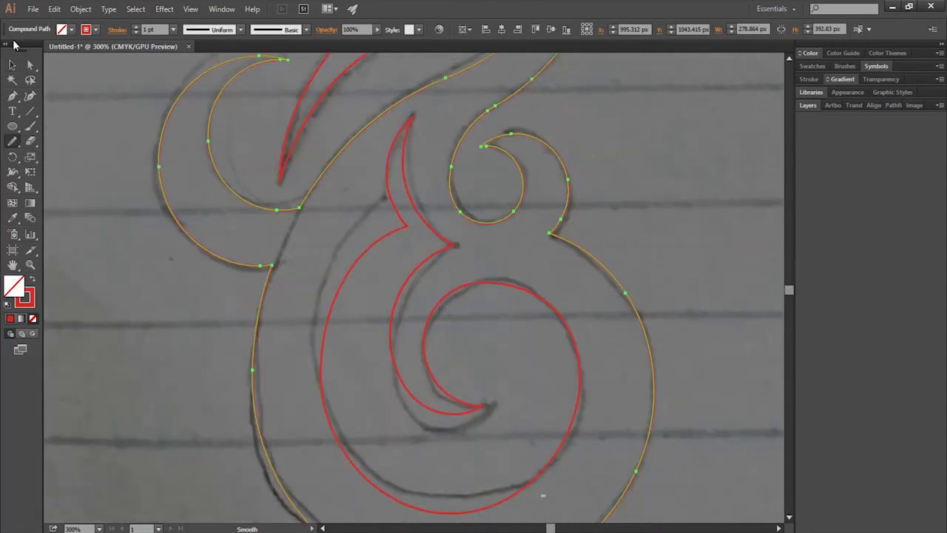
{"action": "key", "text": "a"}
{"action": "left_click", "coordinate": [387, 185]}
{"action": "scroll", "coordinate": [308, 291], "scroll_direction": "up", "scroll_amount": 1}
{"action": "left_click", "coordinate": [217, 197]}
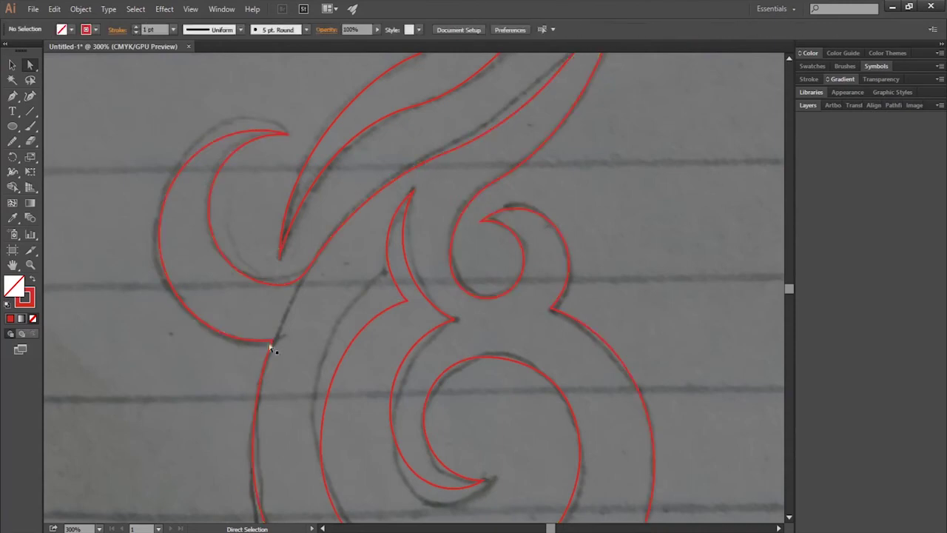
{"action": "scroll", "coordinate": [651, 207], "scroll_direction": "down", "scroll_amount": 1}
{"action": "scroll", "coordinate": [648, 211], "scroll_direction": "down", "scroll_amount": 1}
Zoom out to the whole ampersand and show the document's layers
{"action": "key", "text": "ctrl+minus"}
{"action": "scroll", "coordinate": [637, 259], "scroll_direction": "up", "scroll_amount": 1}
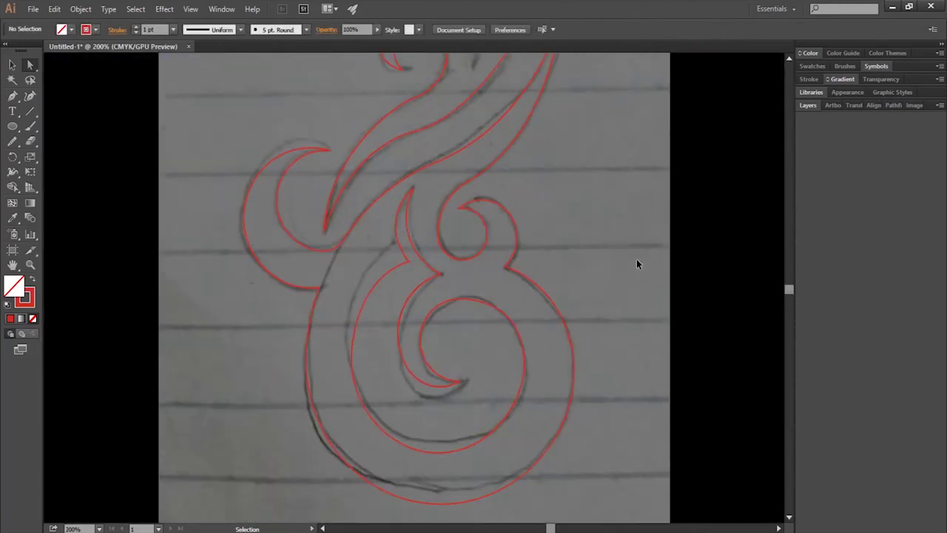
{"action": "key", "text": "ctrl+minus"}
{"action": "left_click", "coordinate": [808, 105]}
Hide the sketch layer so the red outline shows alone on black
{"action": "left_click", "coordinate": [804, 134]}
{"action": "scroll", "coordinate": [679, 276], "scroll_direction": "down", "scroll_amount": 1}
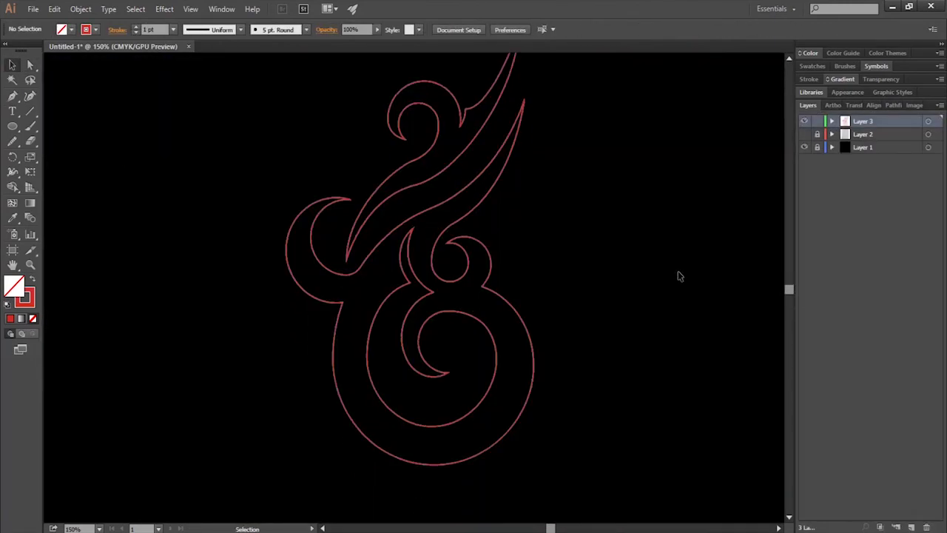
{"action": "scroll", "coordinate": [653, 282], "scroll_direction": "up", "scroll_amount": 1}
{"action": "scroll", "coordinate": [562, 332], "scroll_direction": "down", "scroll_amount": 2}
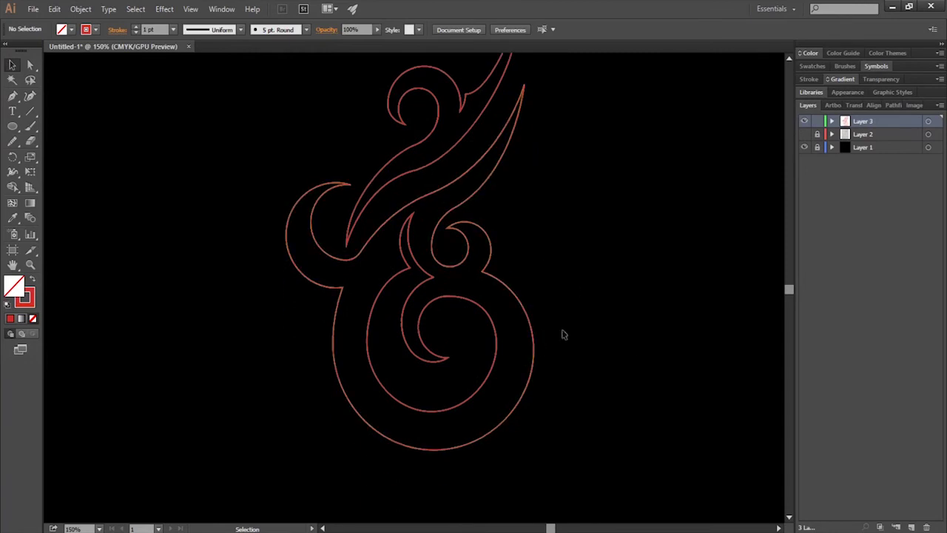
{"action": "scroll", "coordinate": [556, 377], "scroll_direction": "down", "scroll_amount": 1}
Draw a circle and a larger offset copy below it, then remove their top regions to leave crescent arcs
{"action": "key", "text": "l"}
{"action": "left_click_drag", "start_coordinate": [433, 286], "coordinate": [549, 360]}
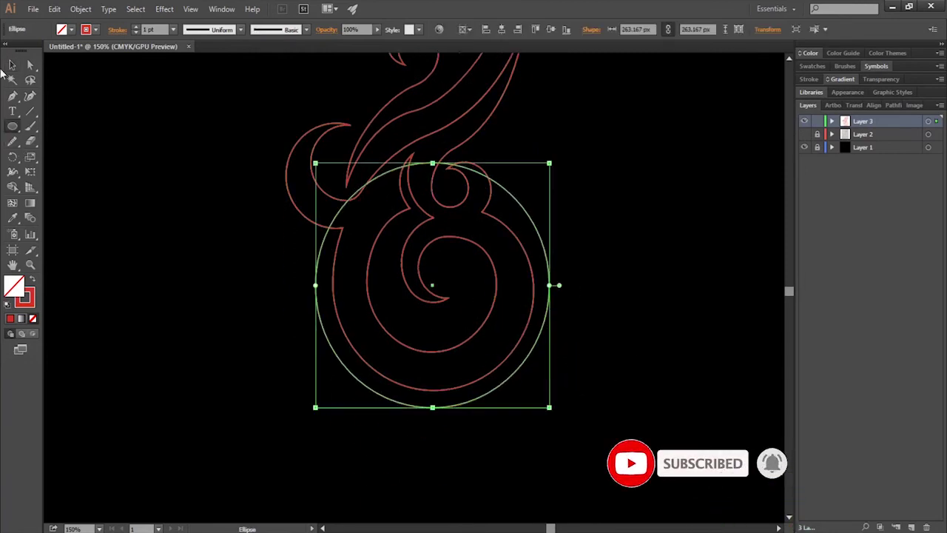
{"action": "left_click_drag", "start_coordinate": [440, 295], "coordinate": [444, 333]}
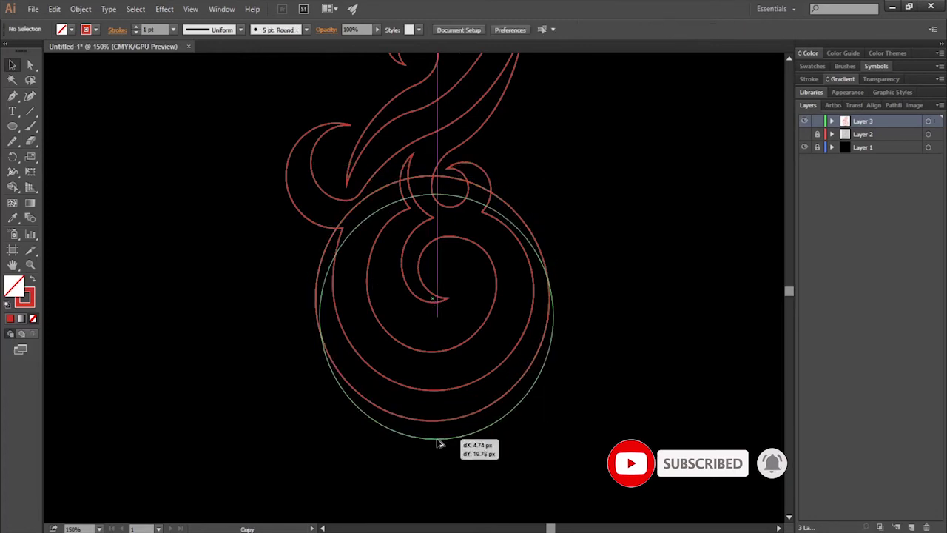
{"action": "mouse_move", "coordinate": [554, 446]}
{"action": "left_mouse_down"}
{"action": "mouse_move", "coordinate": [571, 453]}
{"action": "mouse_move", "coordinate": [516, 380]}
{"action": "left_mouse_up"}
{"action": "left_click", "coordinate": [13, 187]}
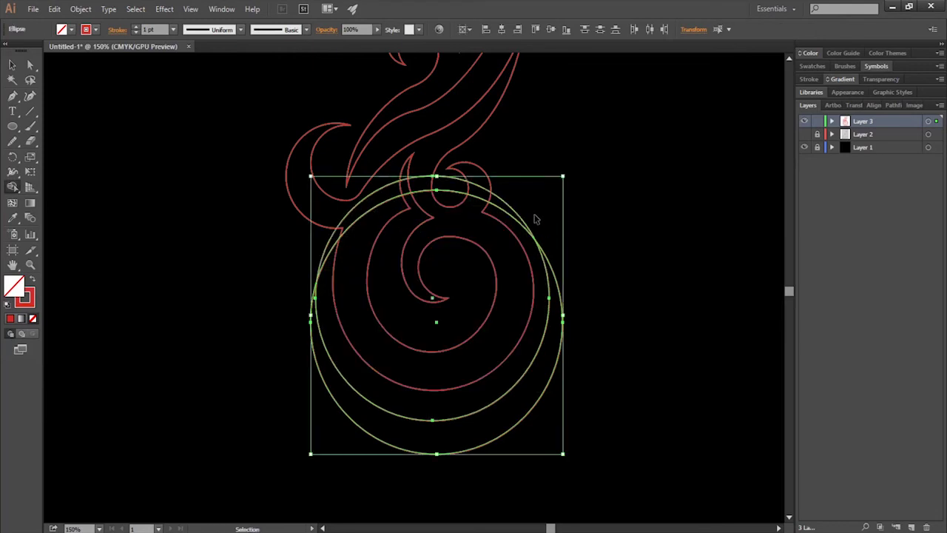
{"action": "left_click", "coordinate": [539, 214], "text": "alt"}
{"action": "key", "text": "v"}
{"action": "left_click", "coordinate": [738, 446]}
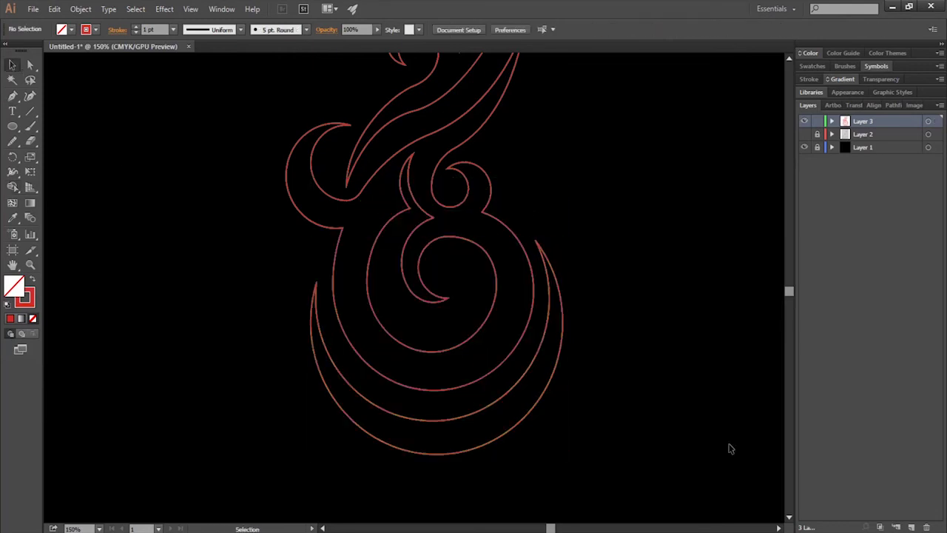
{"action": "scroll", "coordinate": [581, 380], "scroll_direction": "up", "scroll_amount": 3}
{"action": "scroll", "coordinate": [531, 274], "scroll_direction": "up", "scroll_amount": 2, "text": "alt"}
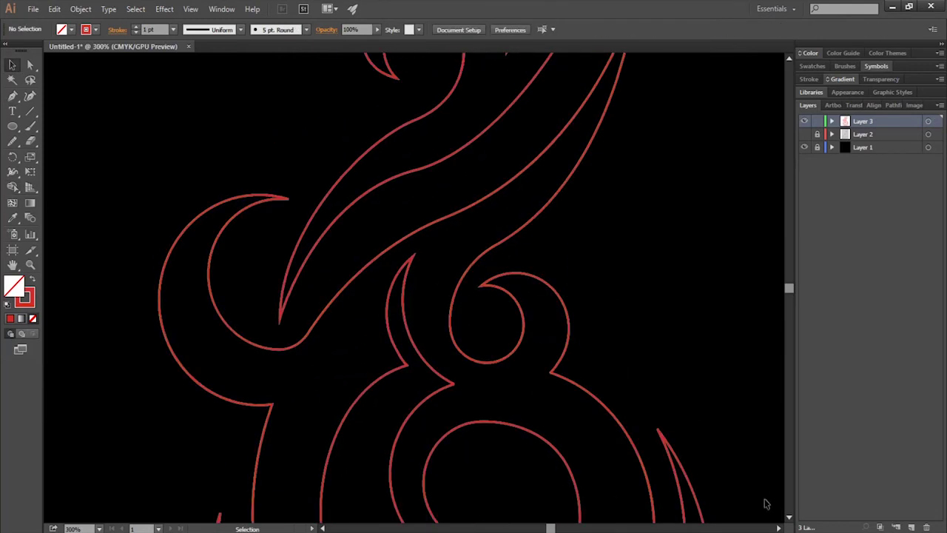
Draw a closed pointed spike shape beside the swirl's right inner loop
{"action": "left_click", "coordinate": [777, 527]}
{"action": "left_click", "coordinate": [13, 96]}
{"action": "scroll", "coordinate": [463, 224], "scroll_direction": "up", "scroll_amount": 2}
{"action": "left_click", "coordinate": [467, 228]}
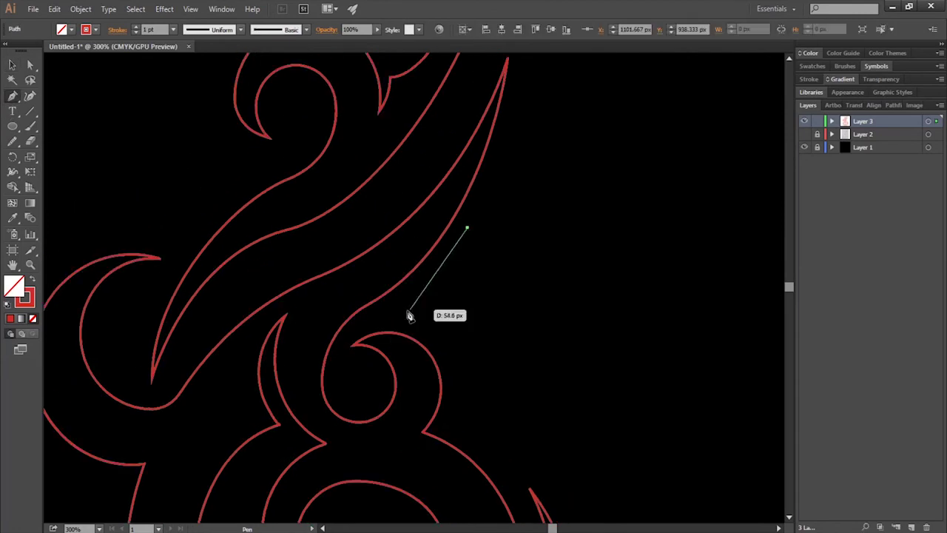
{"action": "mouse_move", "coordinate": [392, 314]}
{"action": "left_mouse_down"}
{"action": "mouse_move", "coordinate": [385, 316]}
{"action": "mouse_move", "coordinate": [432, 338]}
{"action": "left_mouse_up"}
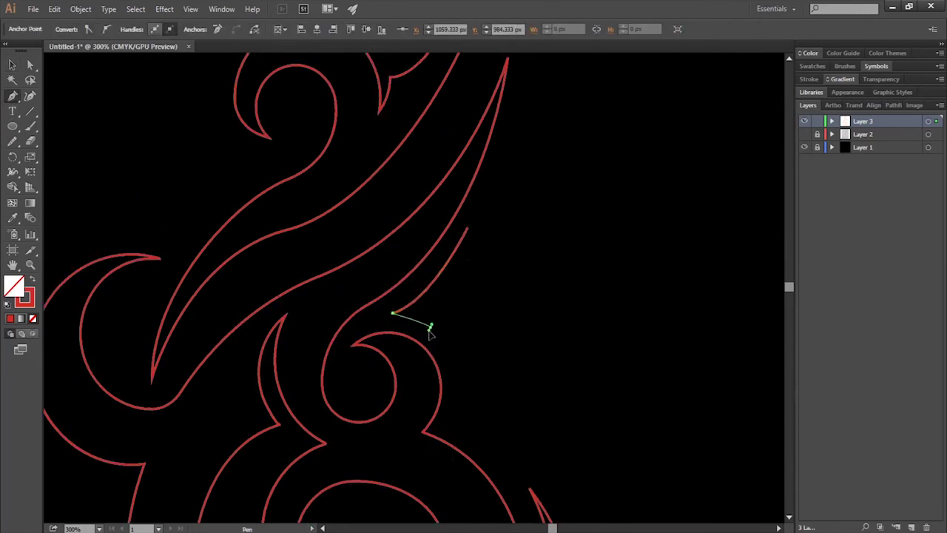
{"action": "left_click_drag", "start_coordinate": [468, 228], "coordinate": [467, 248]}
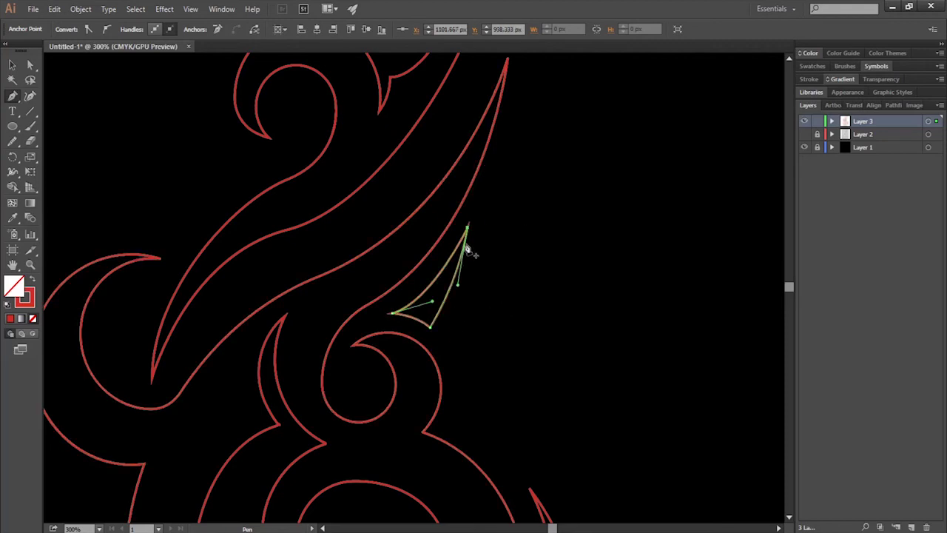
{"action": "key", "text": "v"}
{"action": "left_click", "coordinate": [560, 479]}
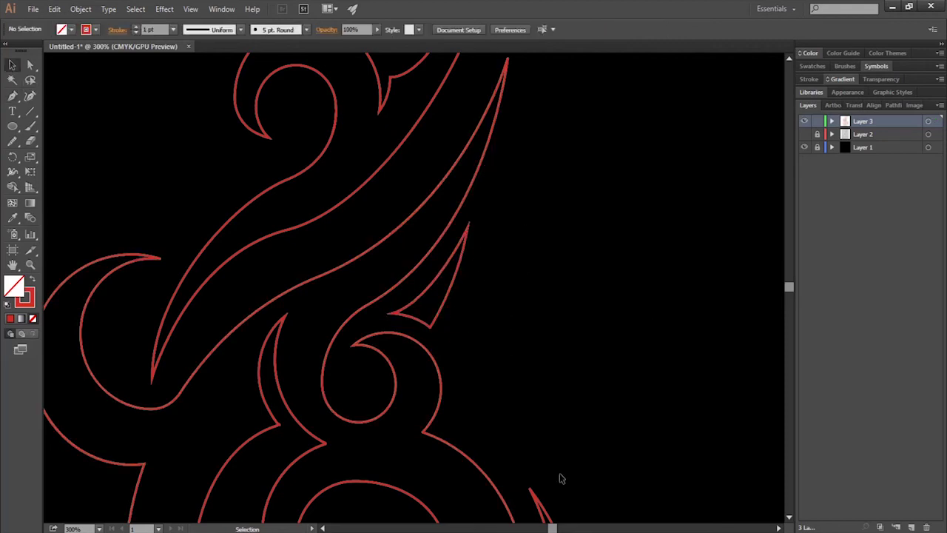
{"action": "key", "text": "ctrl+minus"}
Draw a curved pointed flourish off the upper curl's left side
{"action": "left_click", "coordinate": [324, 528]}
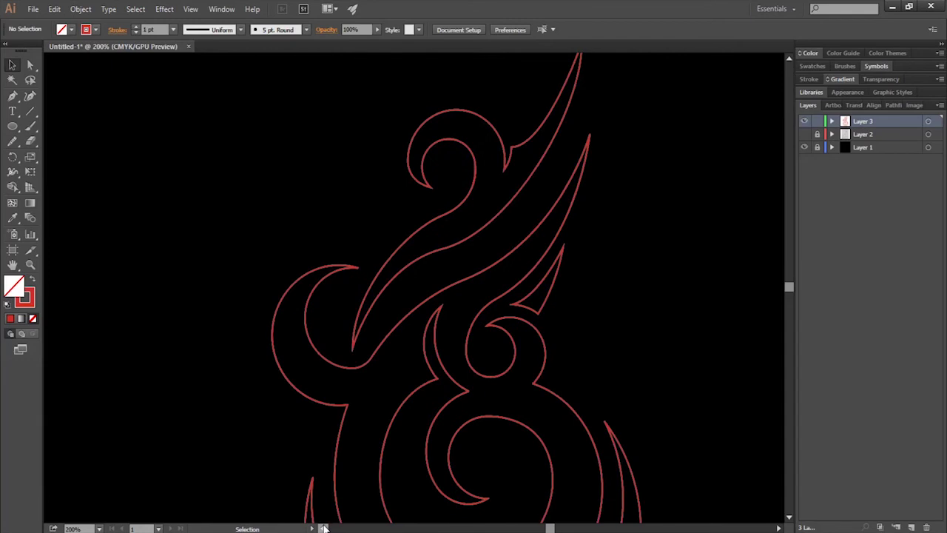
{"action": "key", "text": "ctrl+plus"}
{"action": "key", "text": "ctrl+plus"}
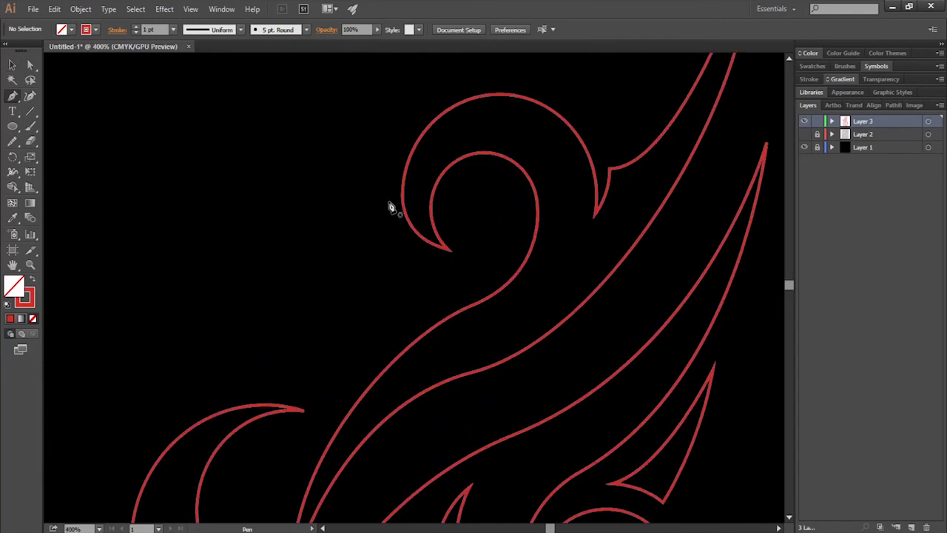
{"action": "left_click", "coordinate": [382, 200]}
{"action": "left_click_drag", "start_coordinate": [437, 267], "coordinate": [437, 267]}
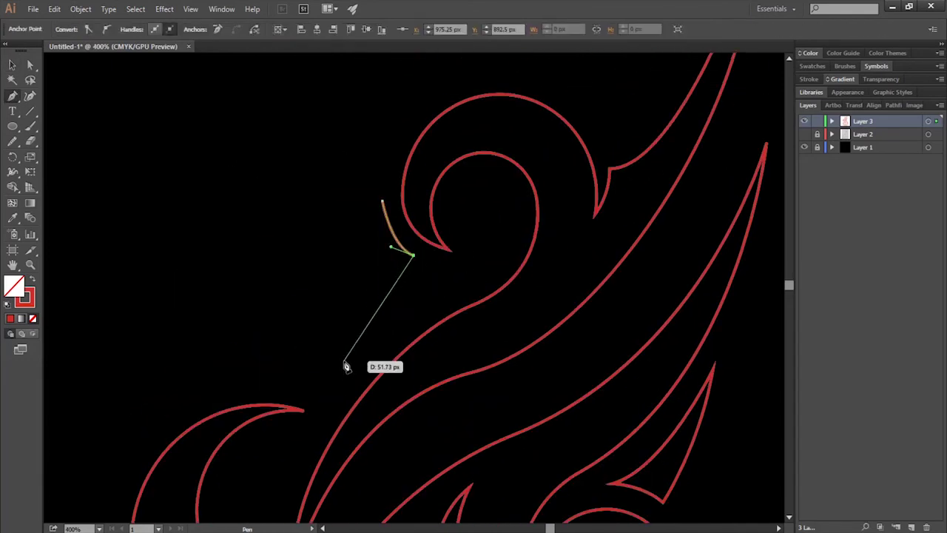
{"action": "left_click", "coordinate": [319, 390]}
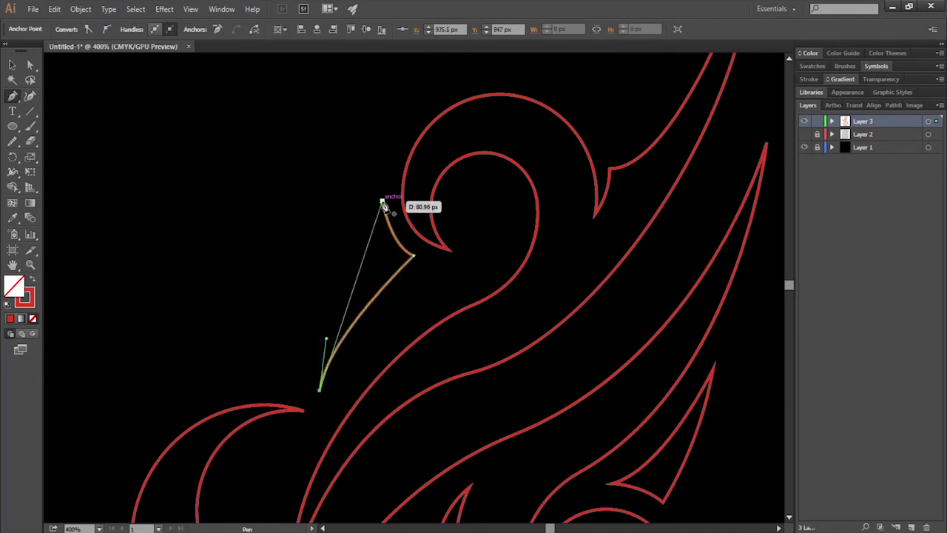
{"action": "left_click_drag", "start_coordinate": [382, 201], "coordinate": [462, 90]}
{"action": "left_click", "coordinate": [12, 64]}
{"action": "left_click", "coordinate": [260, 216]}
{"action": "key", "text": "ctrl+minus"}
{"action": "key", "text": "ctrl+minus"}
{"action": "key", "text": "ctrl+minus"}
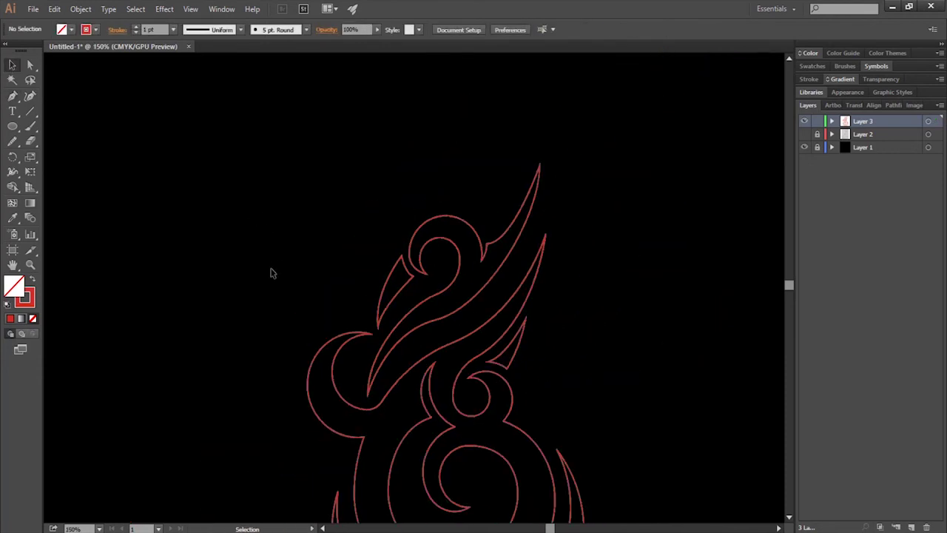
Swap the main swirl's red outline into a solid red fill
{"action": "left_click", "coordinate": [521, 320]}
{"action": "key", "text": "shift+x"}
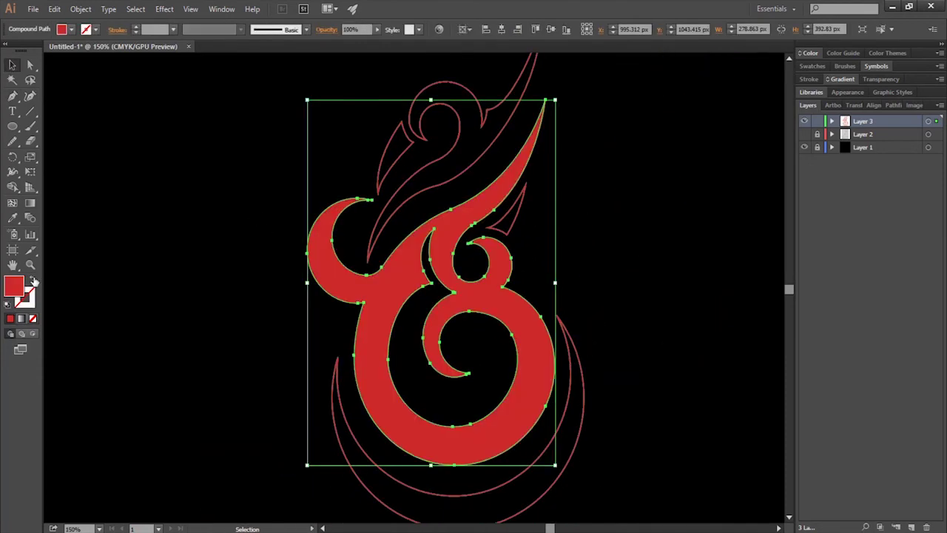
{"action": "left_click", "coordinate": [676, 293]}
{"action": "scroll", "coordinate": [677, 293], "scroll_direction": "down", "scroll_amount": 1}
{"action": "scroll", "coordinate": [638, 316], "scroll_direction": "up", "scroll_amount": 1}
Fill the bottom crescent arcs and upper flourish outlines white with no stroke
{"action": "left_click", "coordinate": [589, 403]}
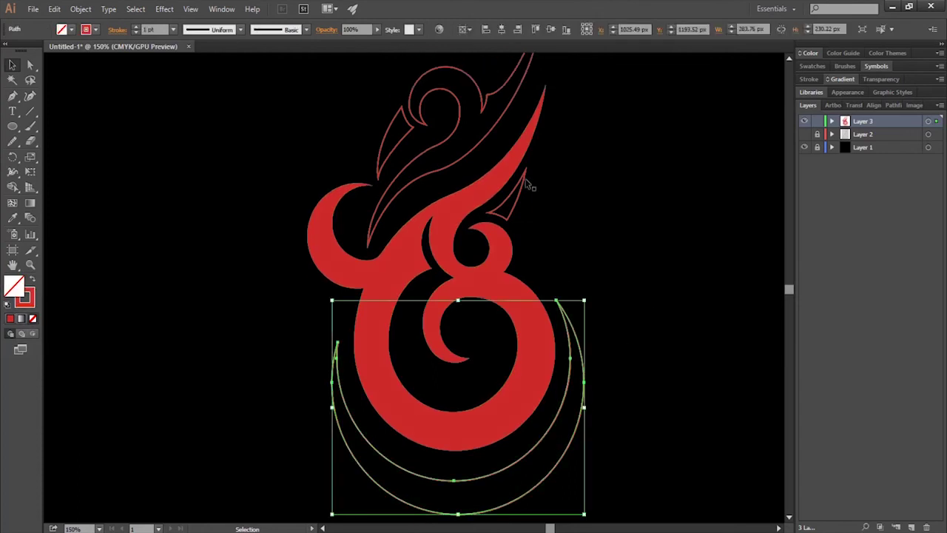
{"action": "left_click", "coordinate": [524, 184], "text": "shift"}
{"action": "left_click", "coordinate": [8, 310]}
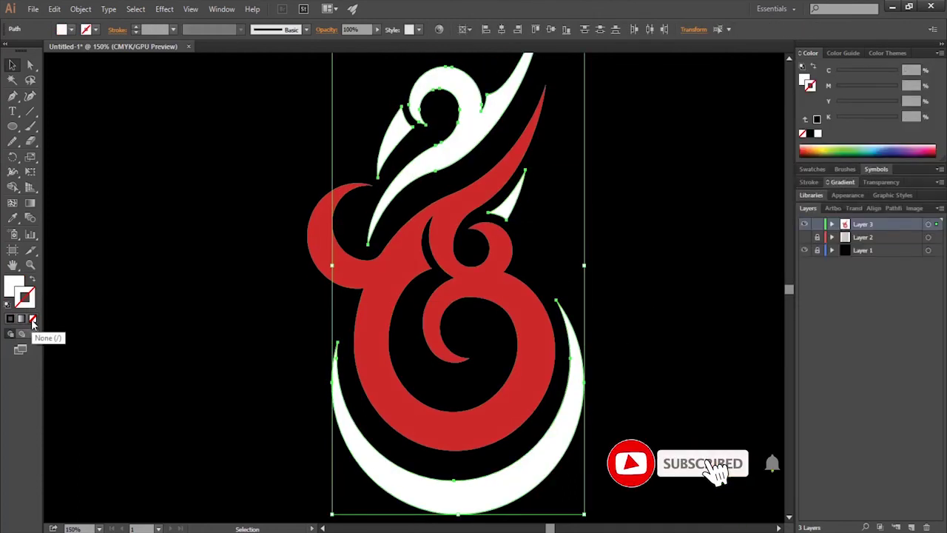
{"action": "left_click", "coordinate": [659, 347]}
Zoom to 100% and expand all the artwork with Object > Expand
{"action": "key", "text": "ctrl+1"}
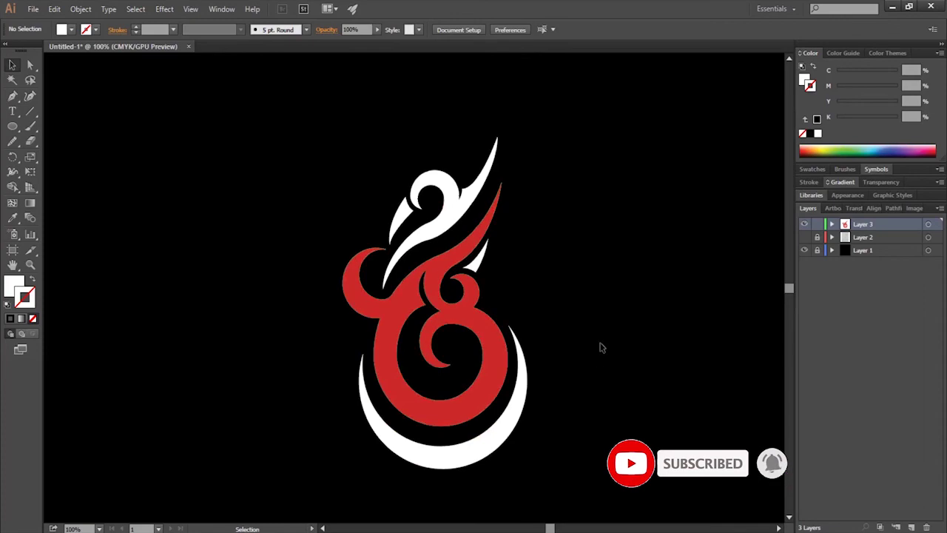
{"action": "key", "text": "ctrl+a"}
{"action": "left_click", "coordinate": [80, 9]}
{"action": "left_click", "coordinate": [100, 141]}
{"action": "left_click", "coordinate": [443, 344]}
Flatten transparency on the expanded artwork and clear the selection
{"action": "left_click", "coordinate": [81, 8]}
{"action": "left_click", "coordinate": [134, 212]}
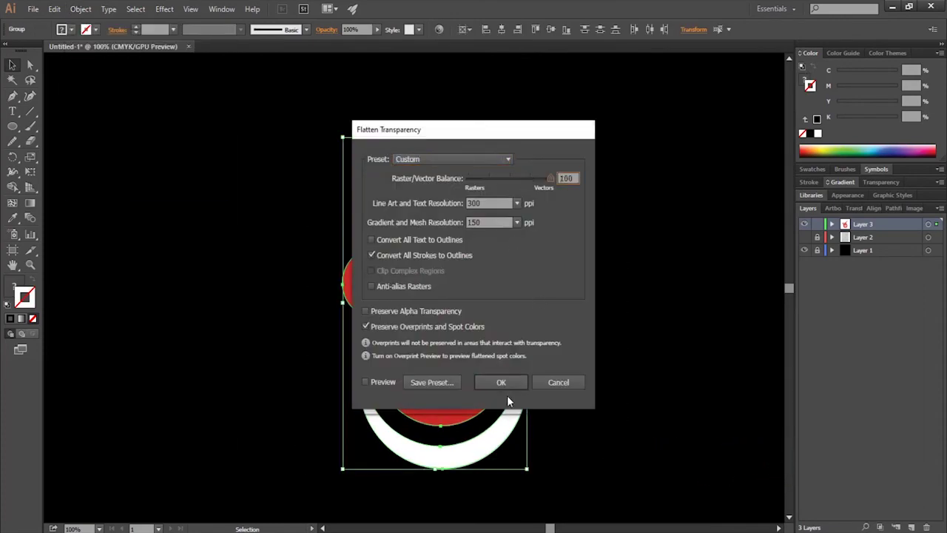
{"action": "left_click", "coordinate": [506, 386]}
{"action": "left_click", "coordinate": [592, 387]}
{"action": "left_click", "coordinate": [497, 376]}
{"action": "left_click", "coordinate": [526, 326]}
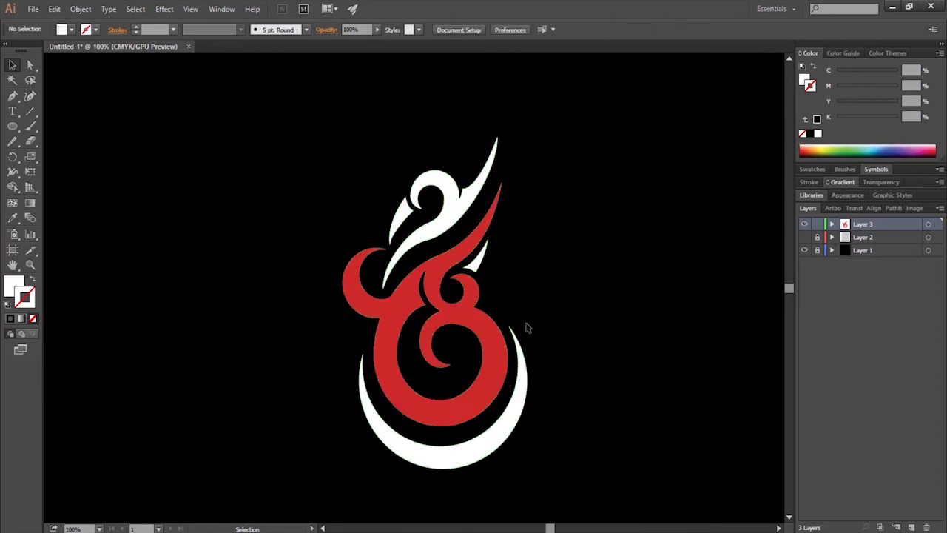
Give the red swirl shape a red stroke
{"action": "left_click", "coordinate": [504, 329]}
{"action": "left_click", "coordinate": [239, 338]}
{"action": "left_click", "coordinate": [474, 322]}
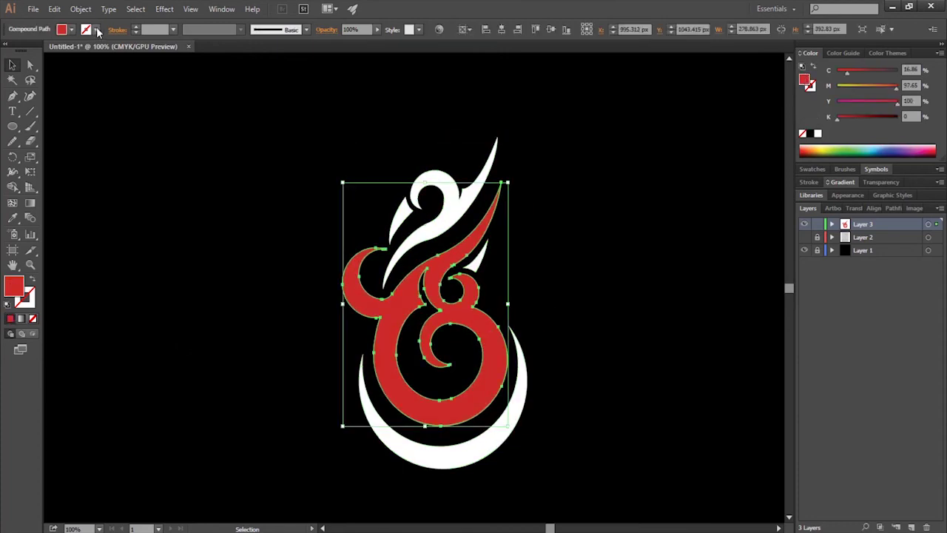
{"action": "left_click", "coordinate": [97, 30]}
{"action": "left_click", "coordinate": [37, 53]}
{"action": "left_click", "coordinate": [250, 302]}
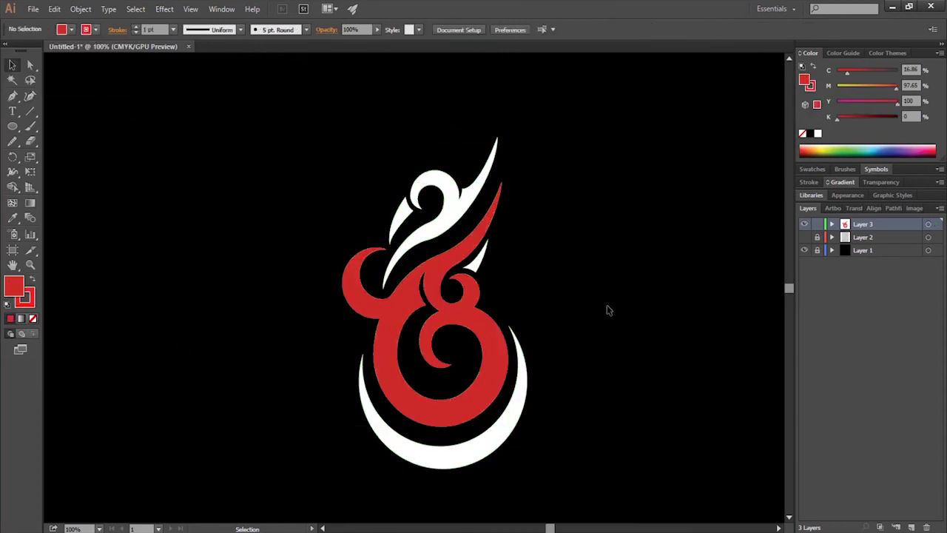
Recolor the white crescents and flourishes gray in the Color Picker
{"action": "scroll", "coordinate": [607, 310], "scroll_direction": "right", "scroll_amount": 3}
{"action": "left_click", "coordinate": [370, 215]}
{"action": "left_click", "coordinate": [478, 399], "text": "shift"}
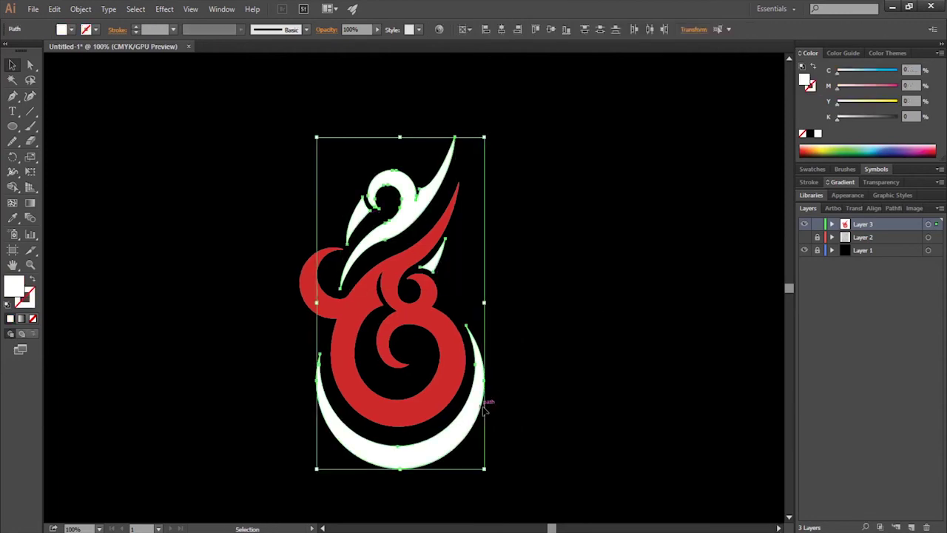
{"action": "double_click", "coordinate": [14, 287]}
{"action": "left_click", "coordinate": [598, 193]}
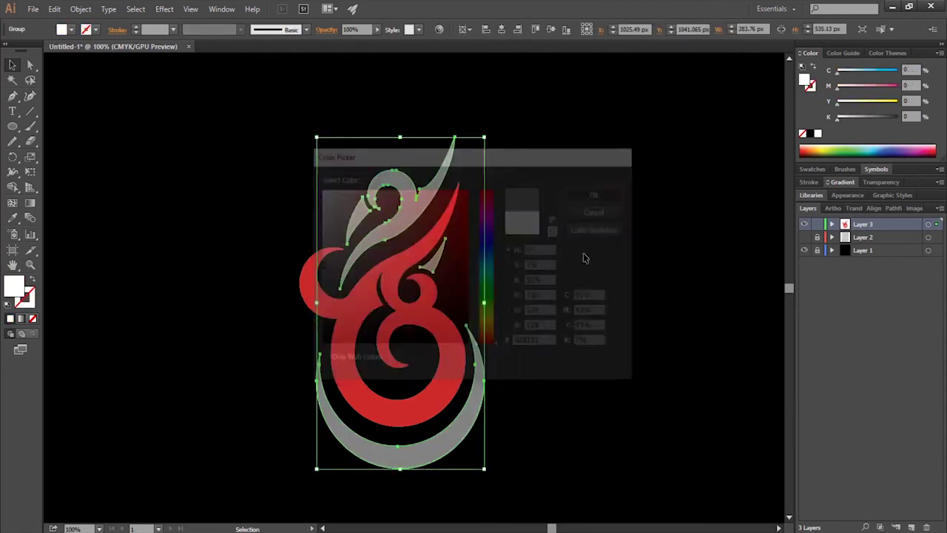
{"action": "left_click", "coordinate": [591, 284]}
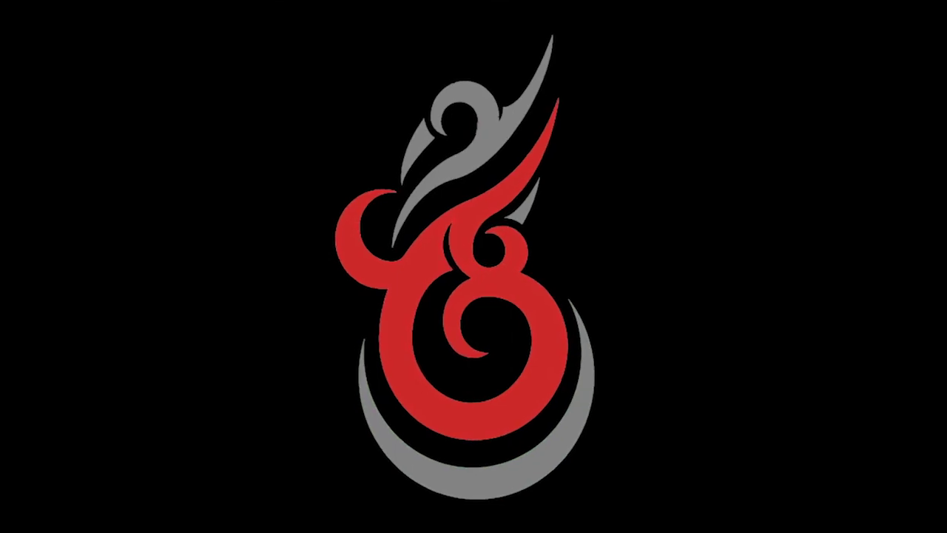